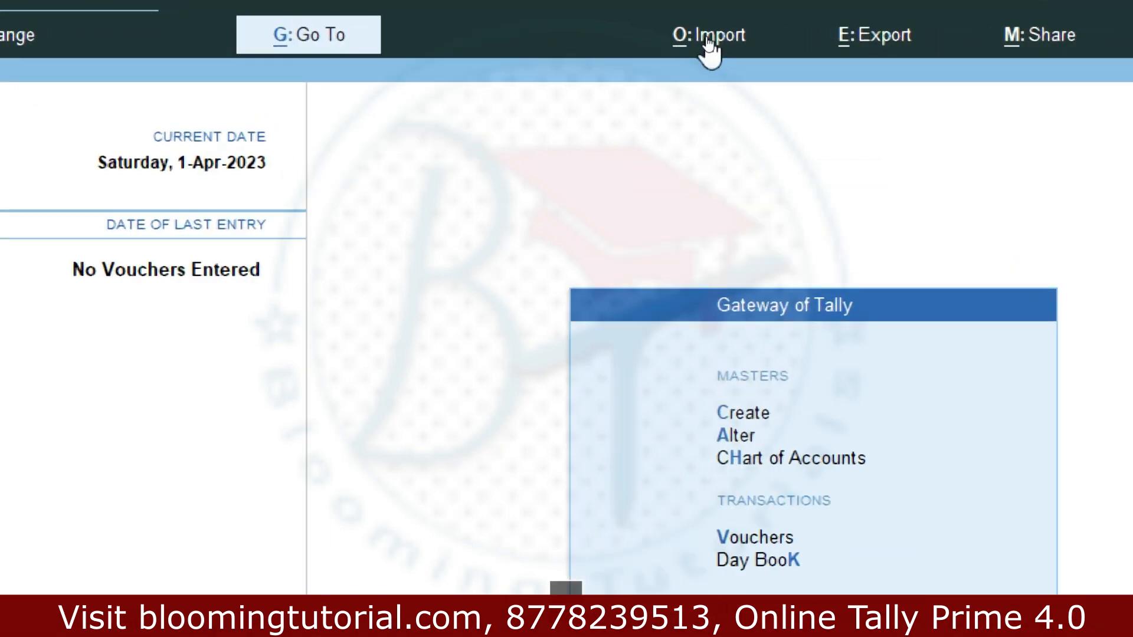
# Start creating an Excel mapping template for masters, based on the Stocks worksheet of Products.xlsx in D:\Export&Import
pyautogui.click(710, 51)
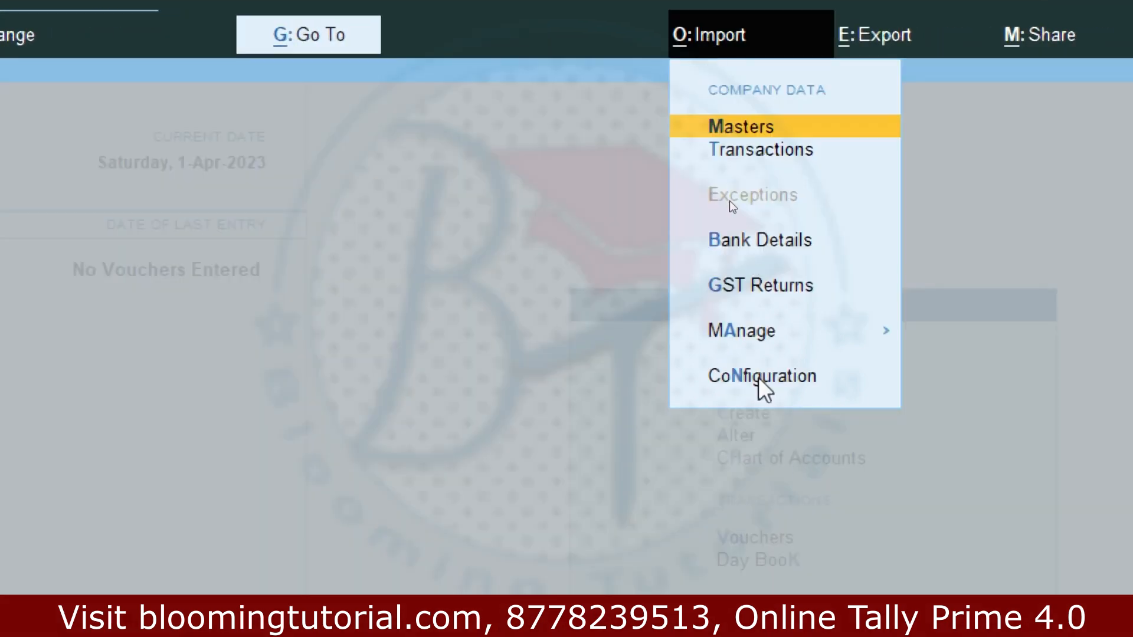
pyautogui.click(764, 343)
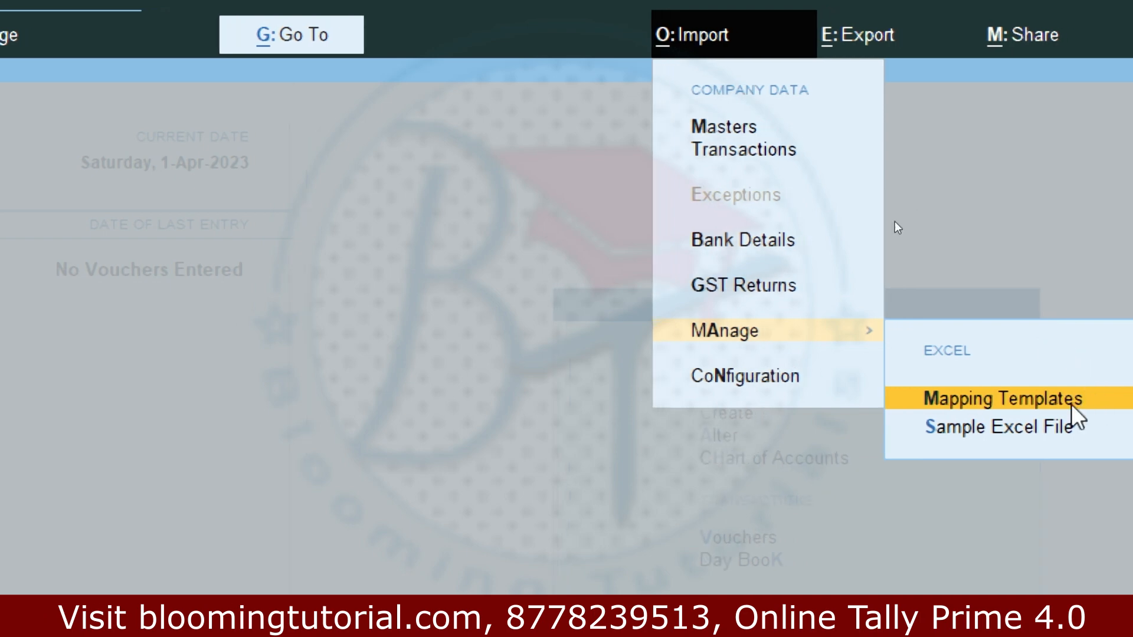
pyautogui.click(1037, 402)
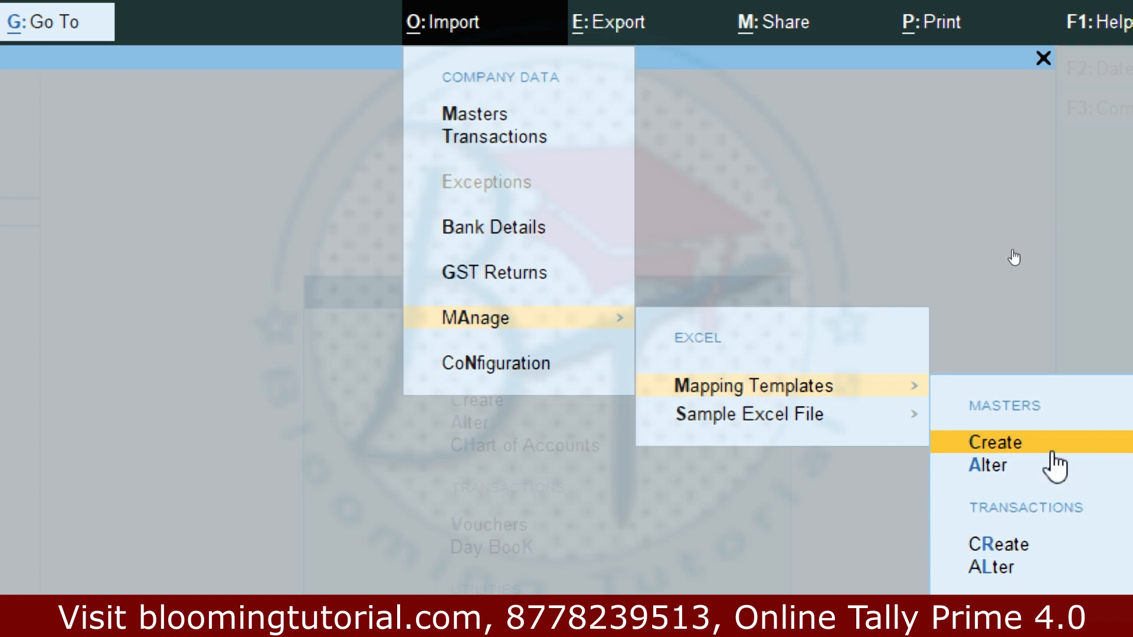
pyautogui.click(1019, 446)
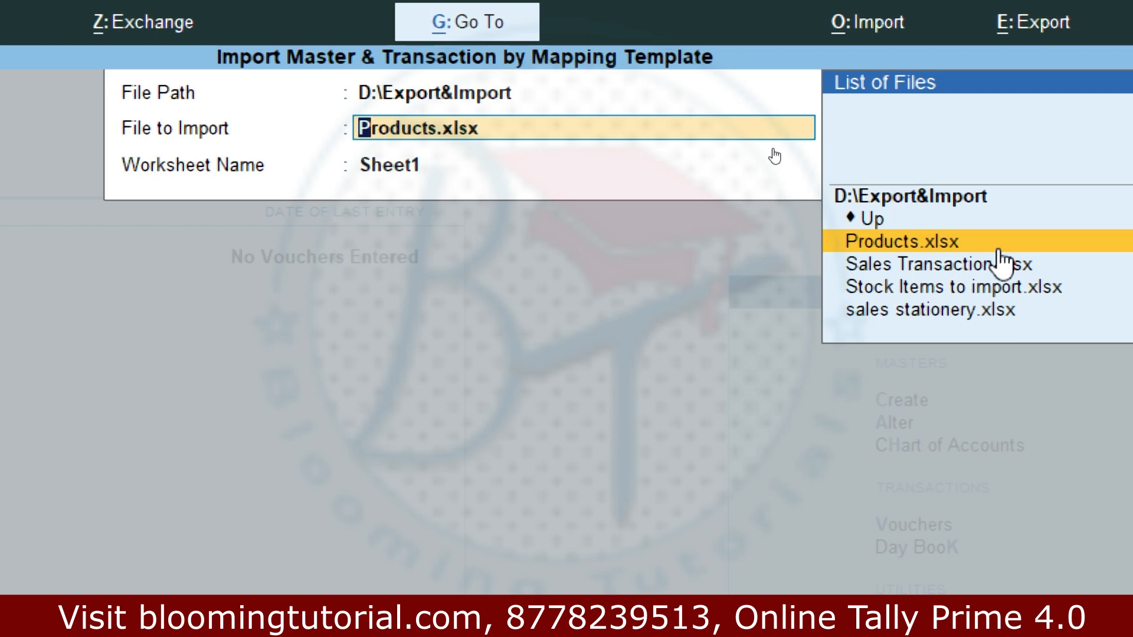
pyautogui.press('Return')
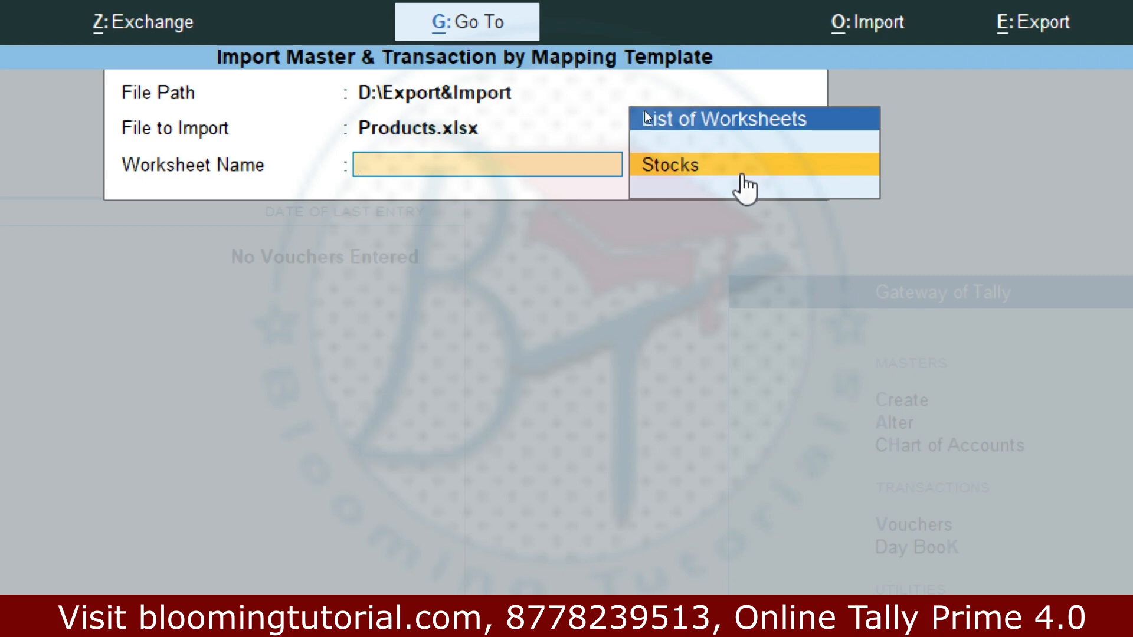
pyautogui.click(746, 175)
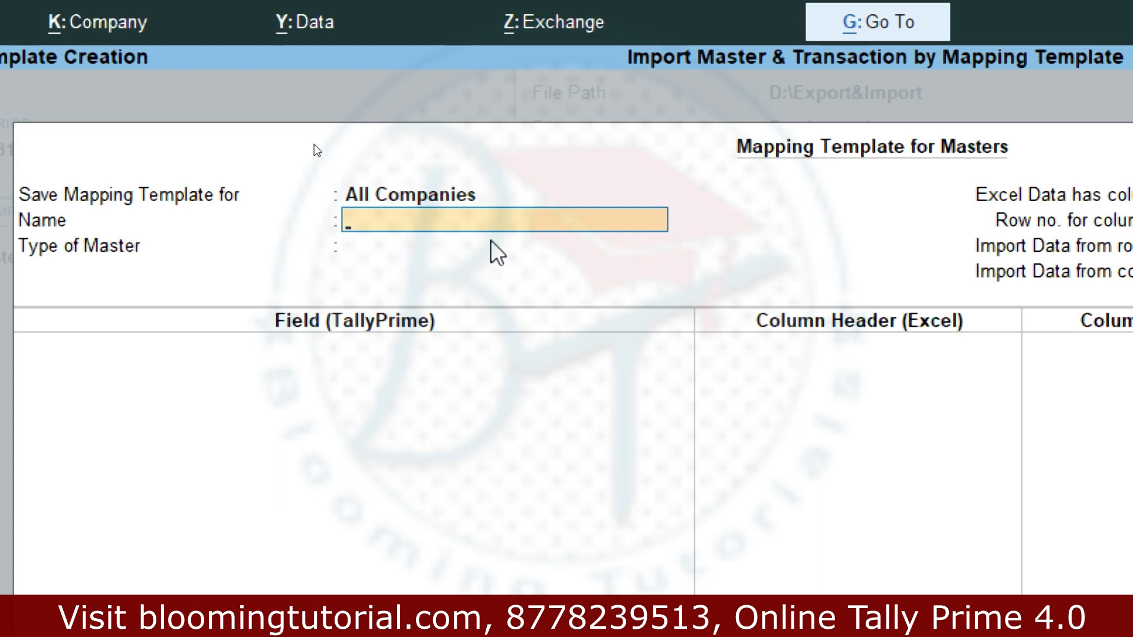
pyautogui.press('BackSpace')
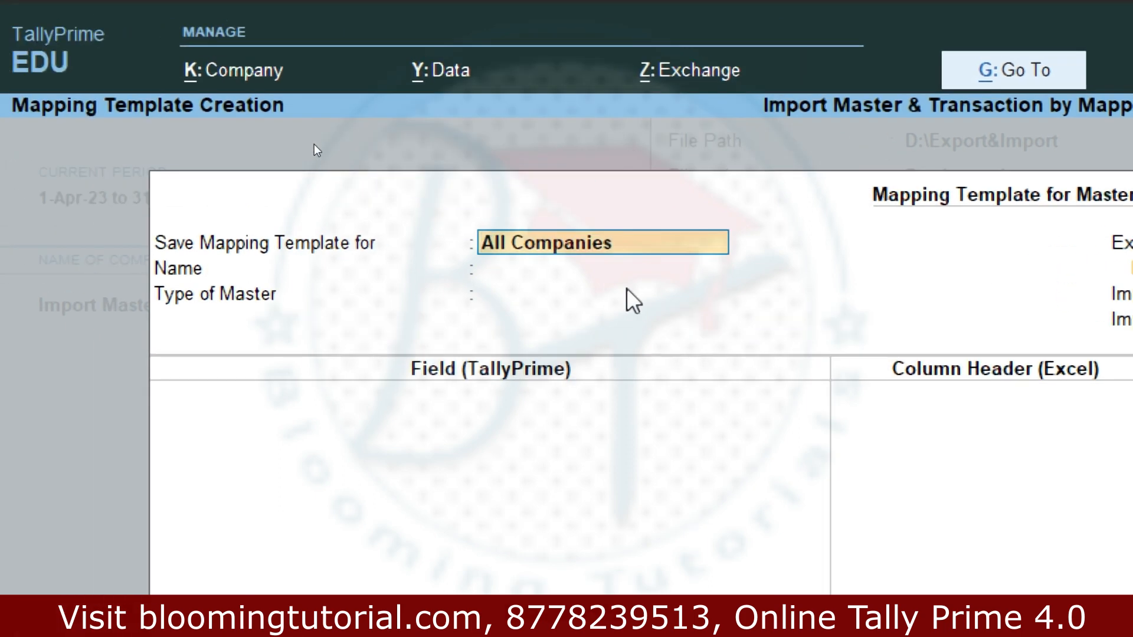
pyautogui.press('space')
pyautogui.press('Down')
pyautogui.press('Return')
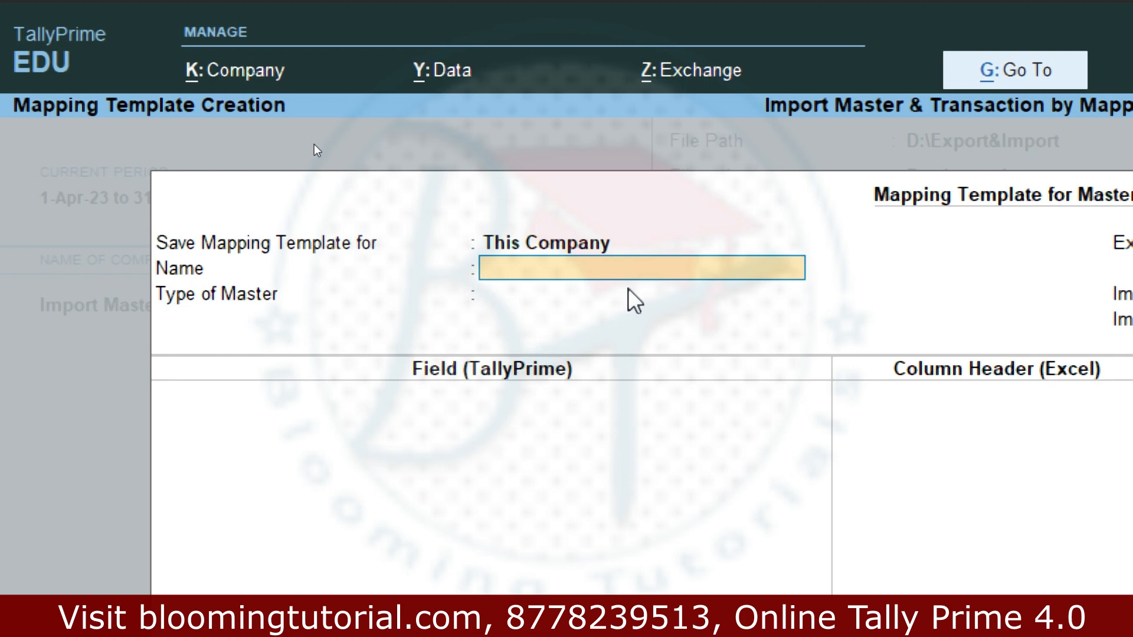
pyautogui.press('BackSpace')
pyautogui.press('Up')
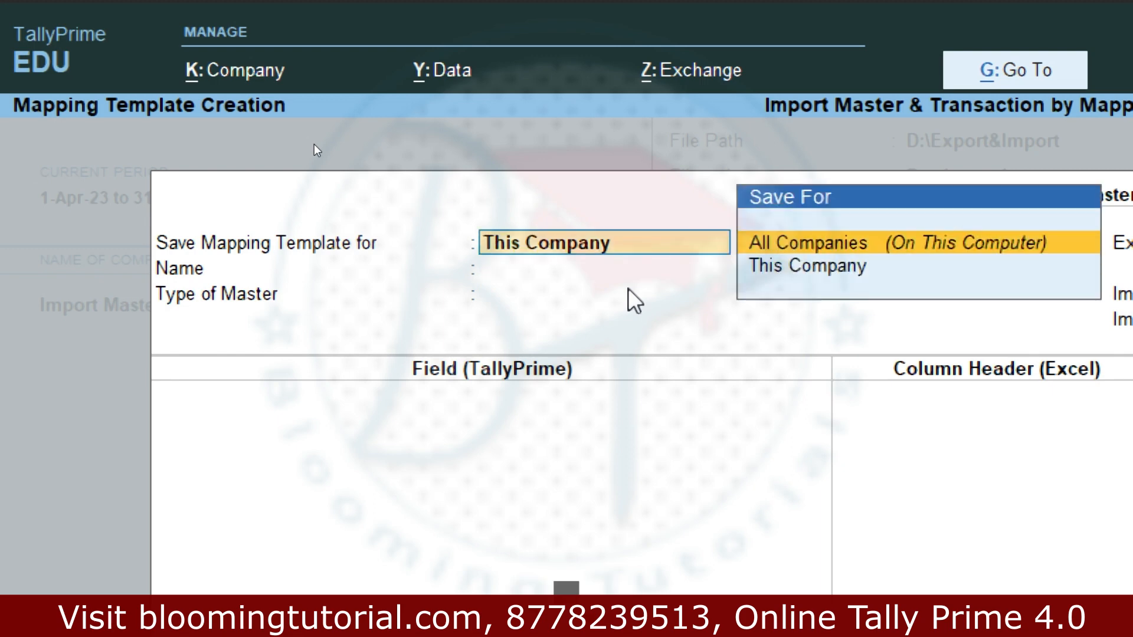
pyautogui.press('Return')
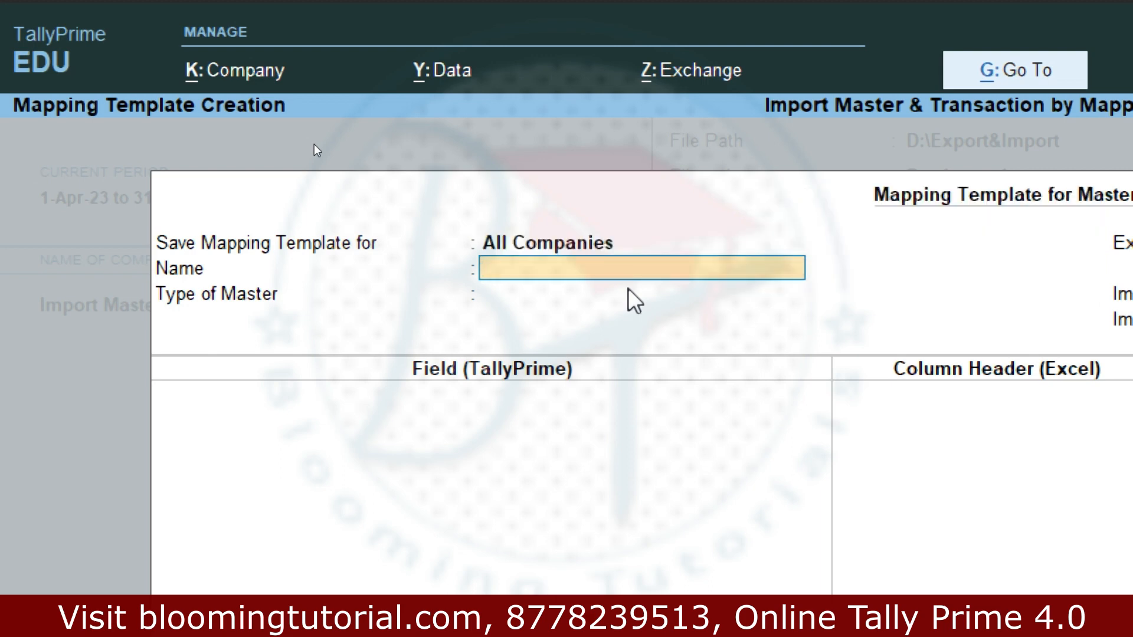
# Name the mapping template Master Transfer and set its type of master to Stock Item
pyautogui.write('Master t')
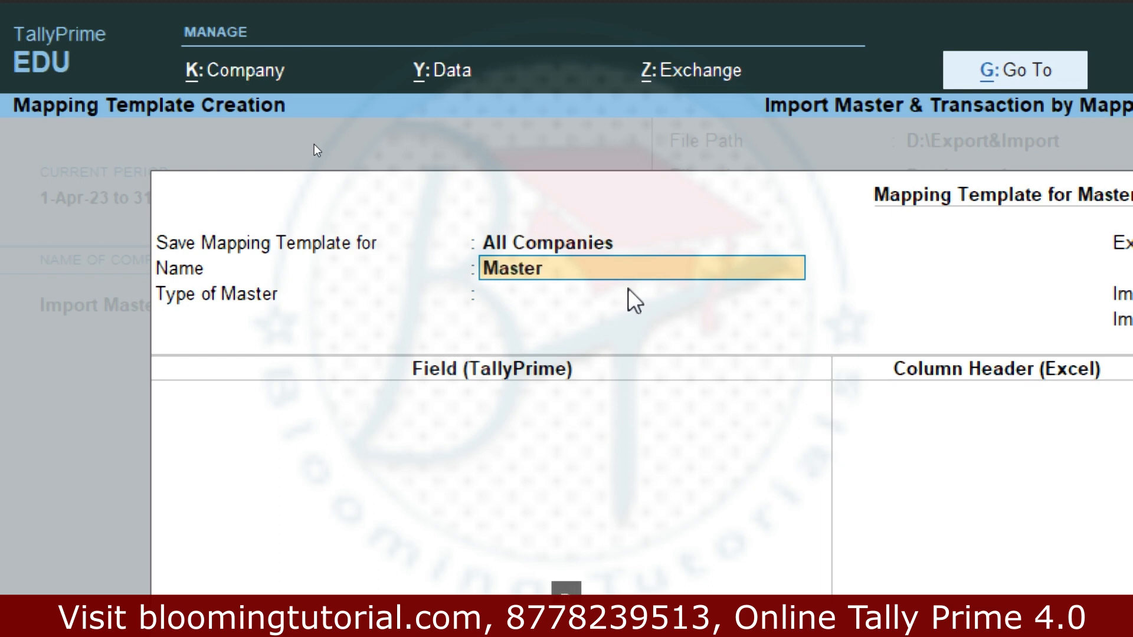
pyautogui.write('ransfer')
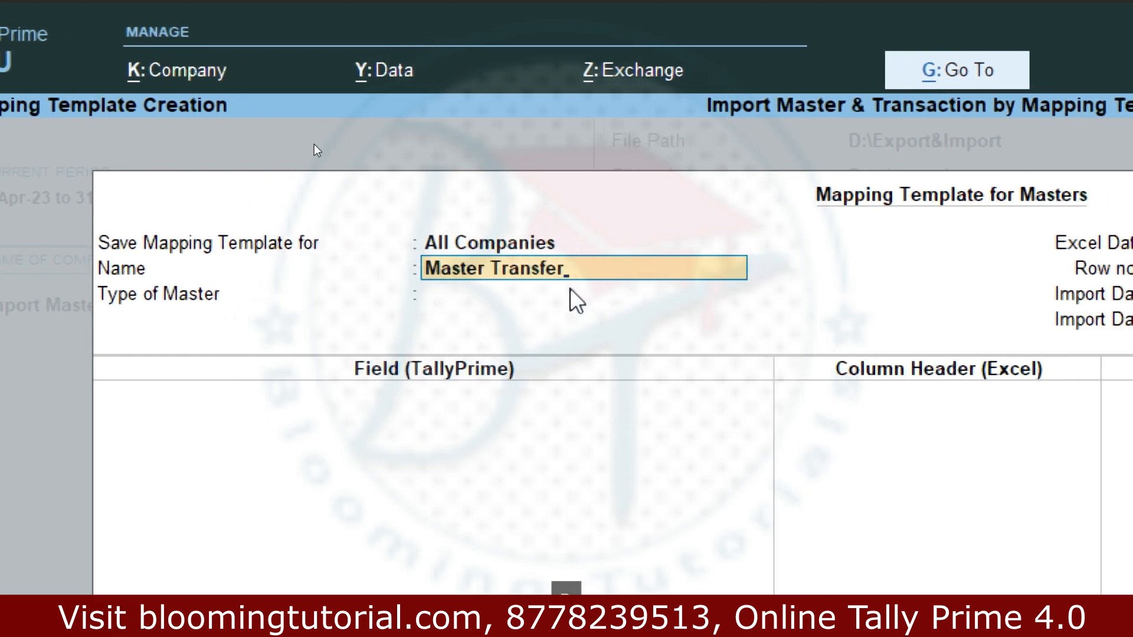
pyautogui.press('Return')
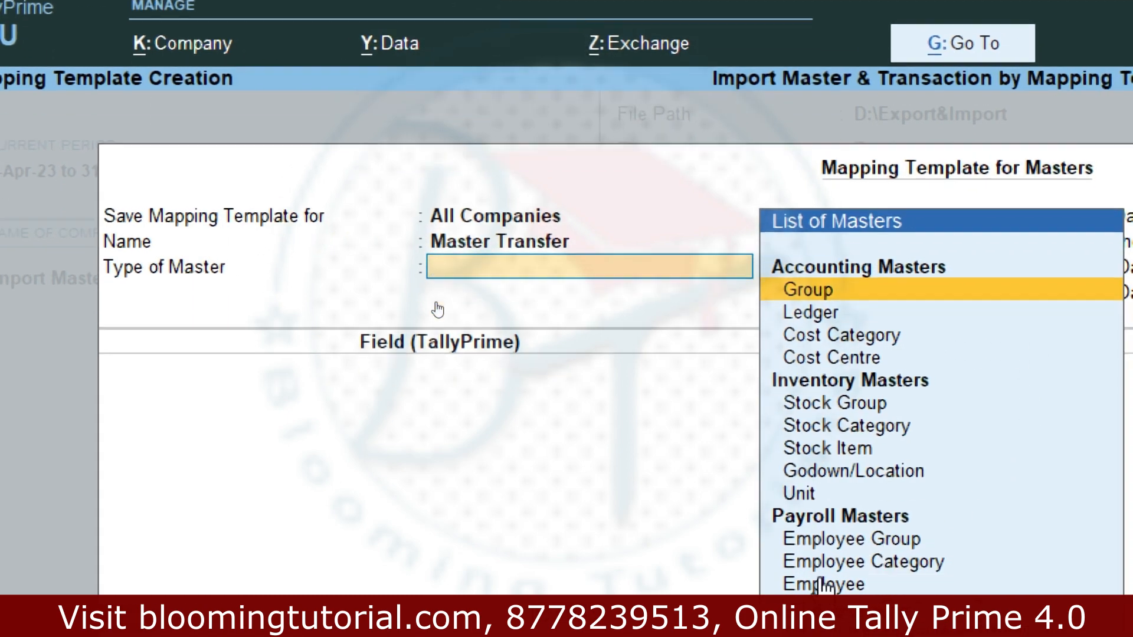
pyautogui.click(854, 458)
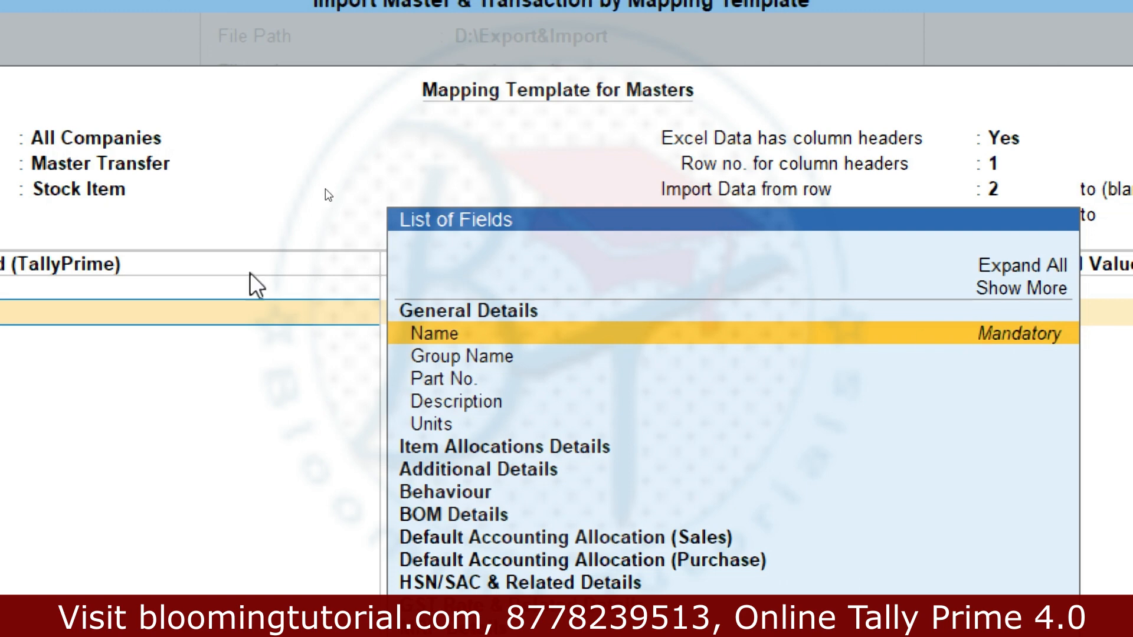
# Map the Name field to the Item Name column header and the Units field to UOM
pyautogui.click(754, 342)
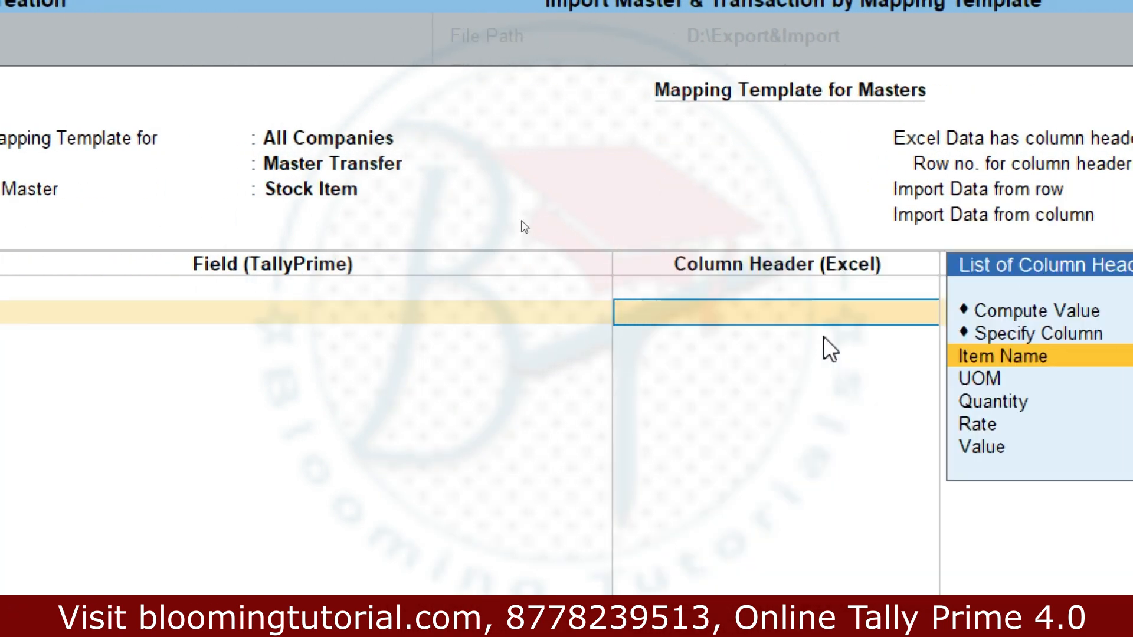
pyautogui.click(968, 359)
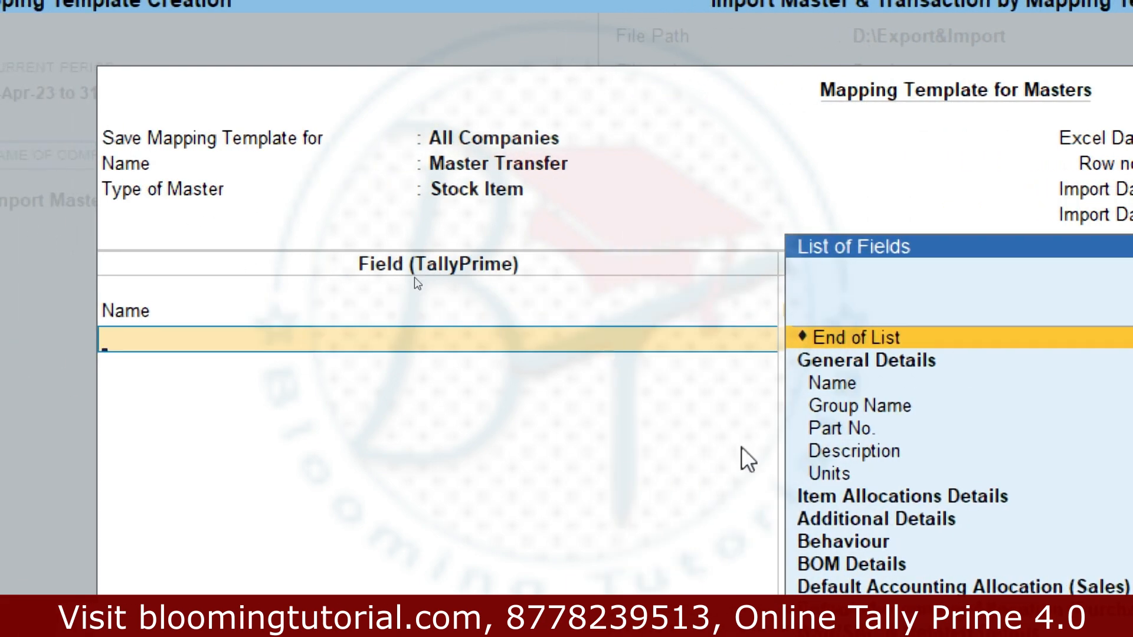
pyautogui.click(830, 475)
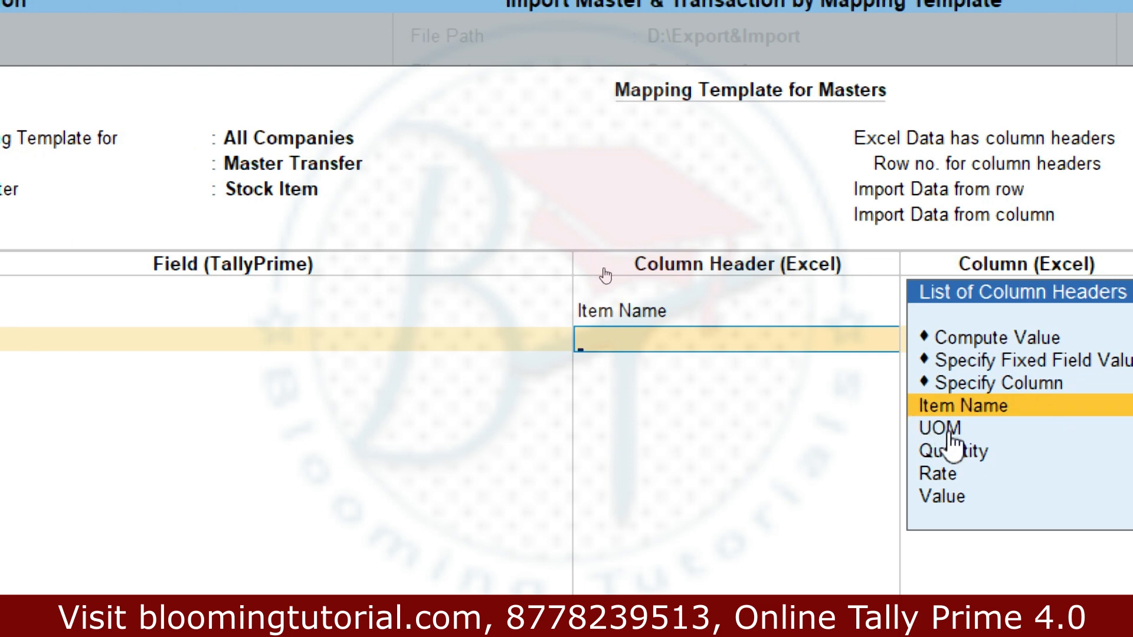
pyautogui.click(944, 429)
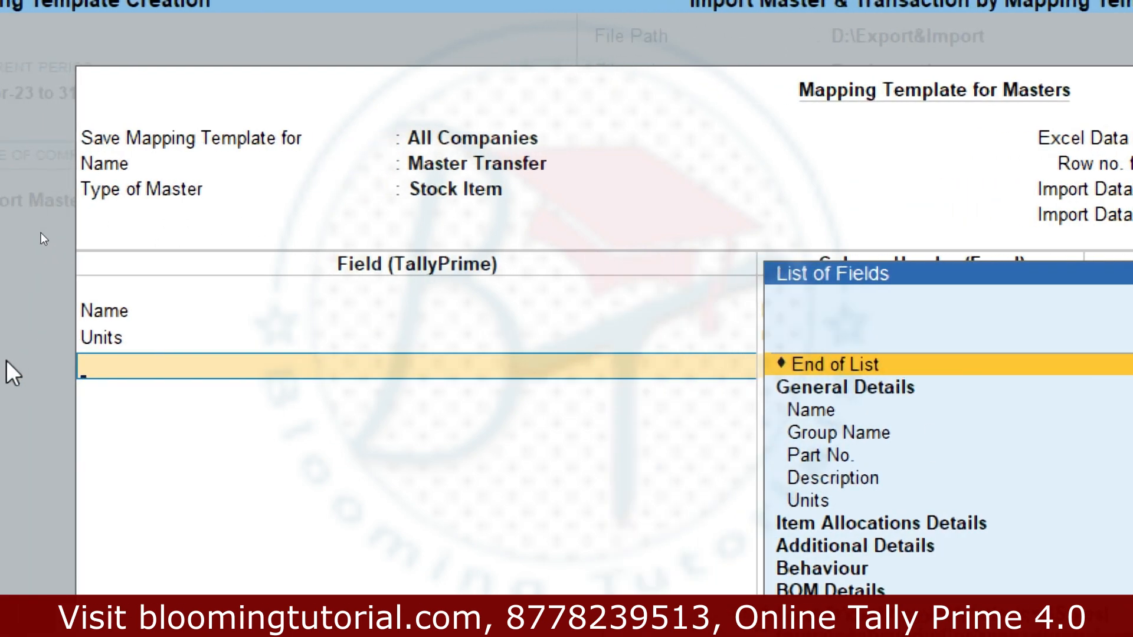
# Map Opening Balance - Quantity to the Quantity column header and Opening Balance - Rate to Rate
pyautogui.write('Op')
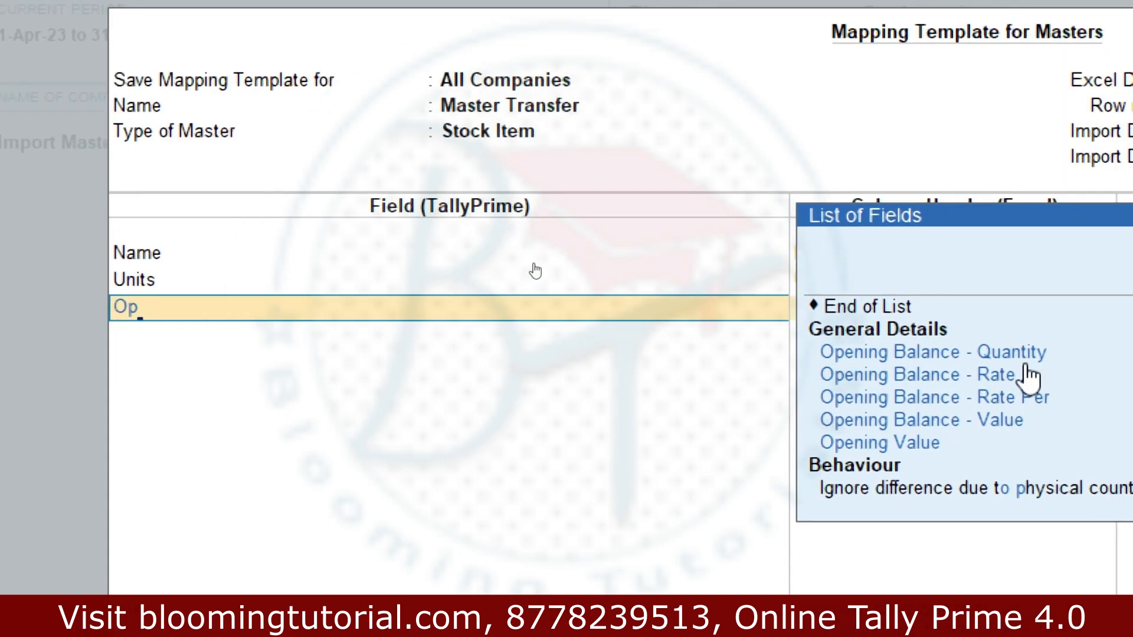
pyautogui.click(1073, 352)
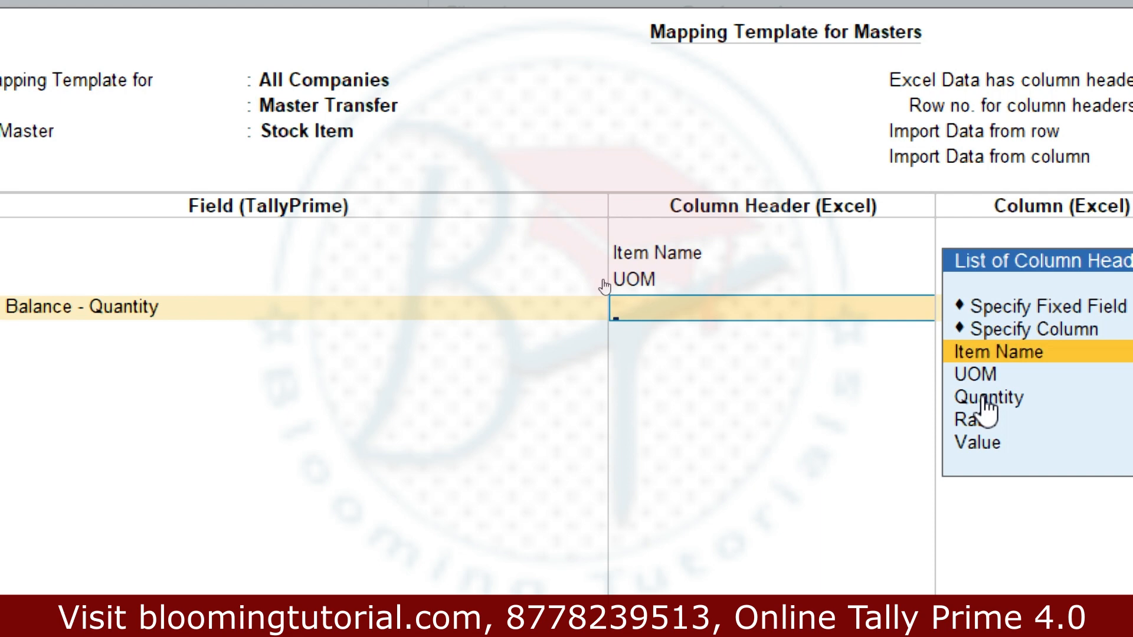
pyautogui.click(987, 401)
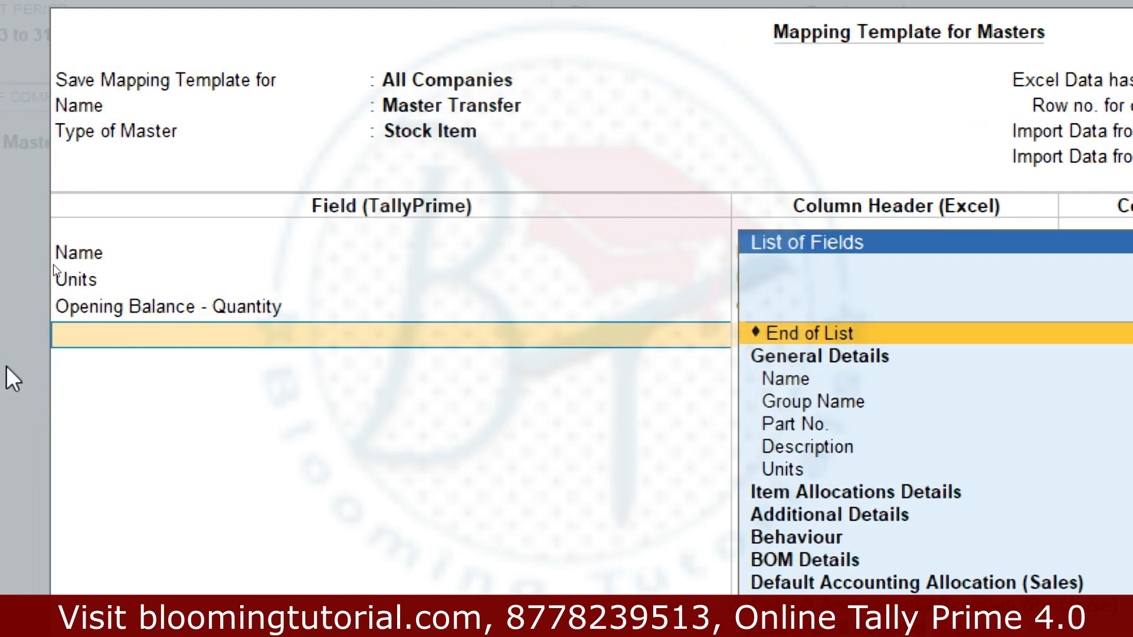
pyautogui.write('Op')
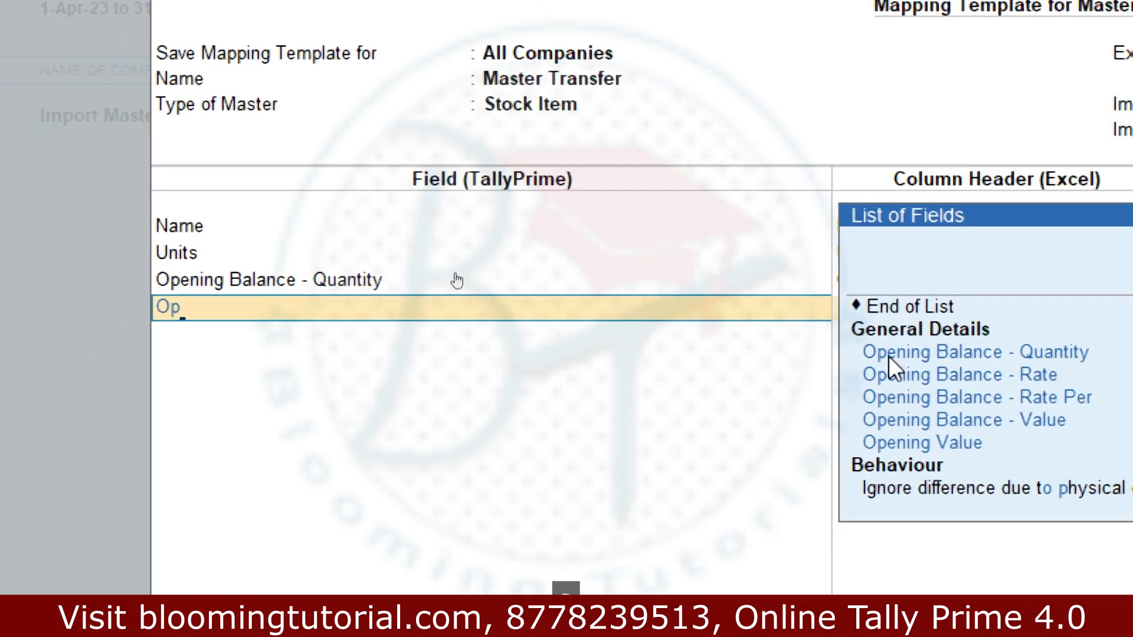
pyautogui.click(997, 378)
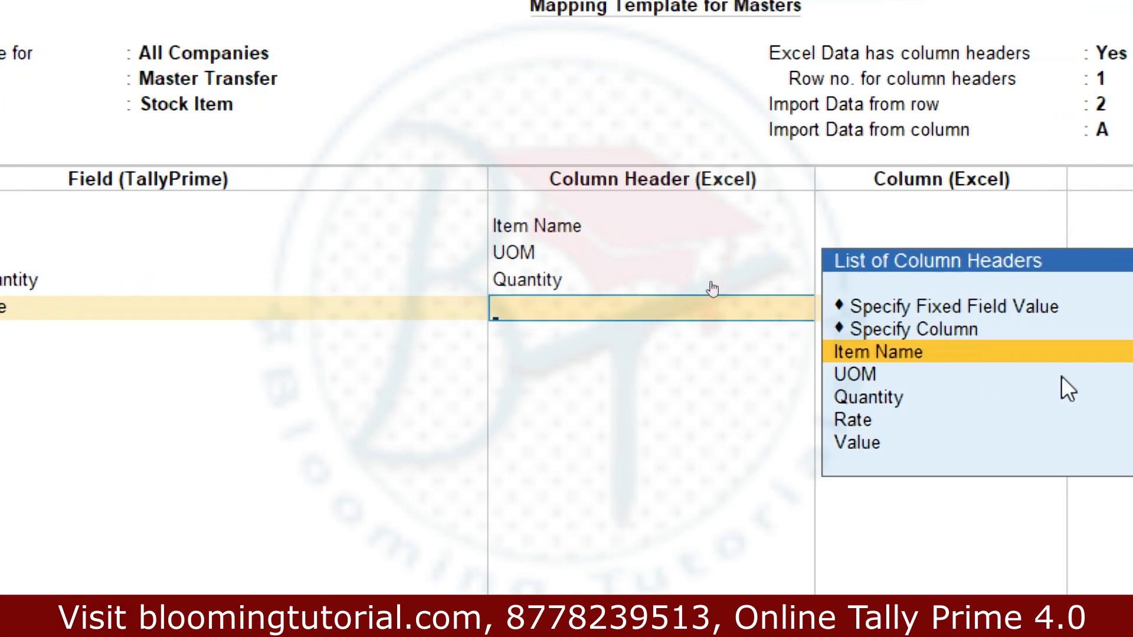
pyautogui.click(821, 421)
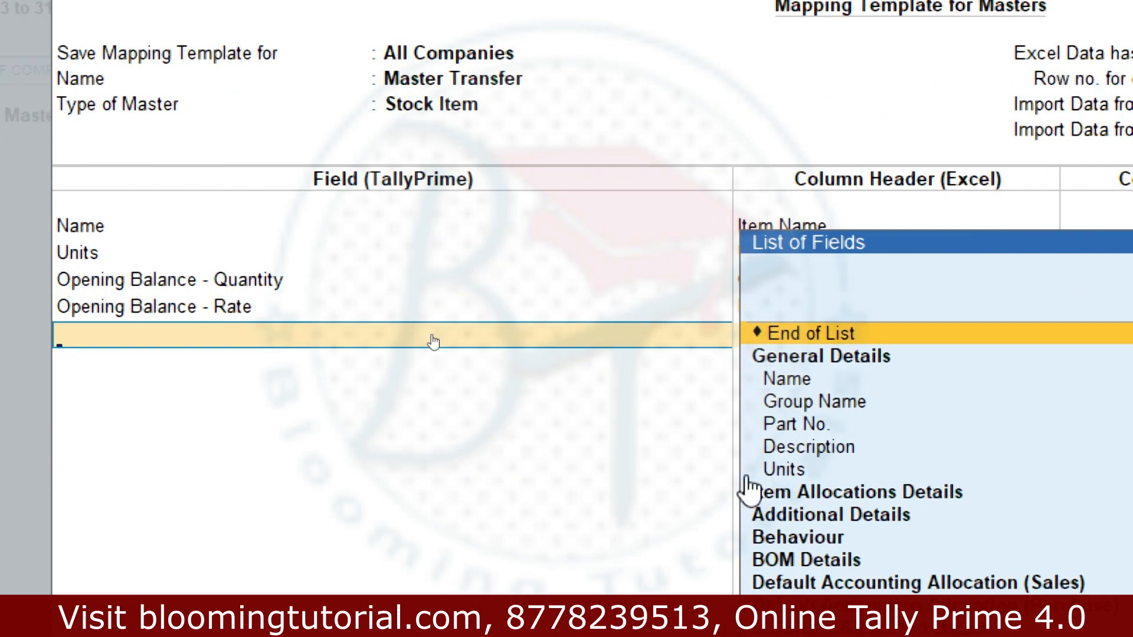
# Map the opening value field to the Value column header, end the field list and save the mapping template
pyautogui.write('Op')
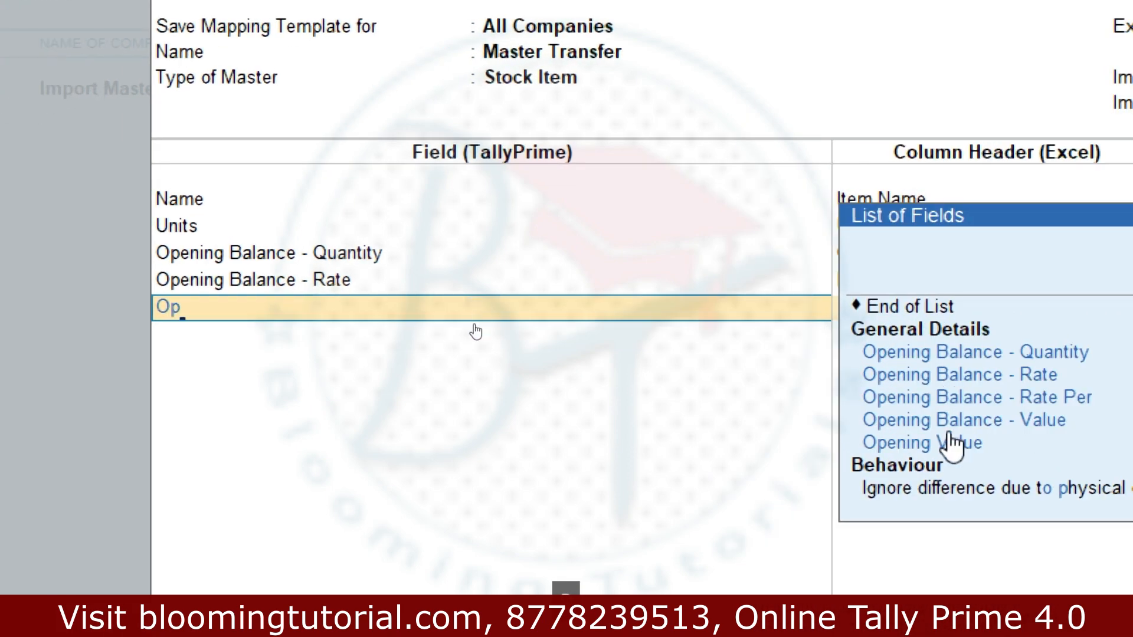
pyautogui.click(951, 444)
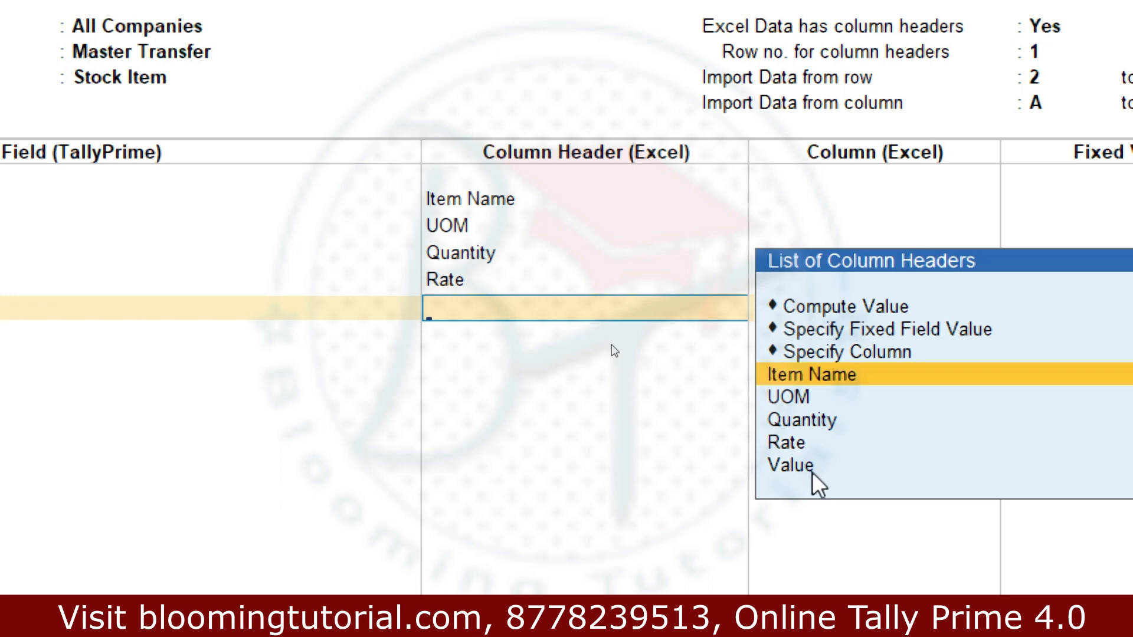
pyautogui.click(813, 472)
pyautogui.press('Return')
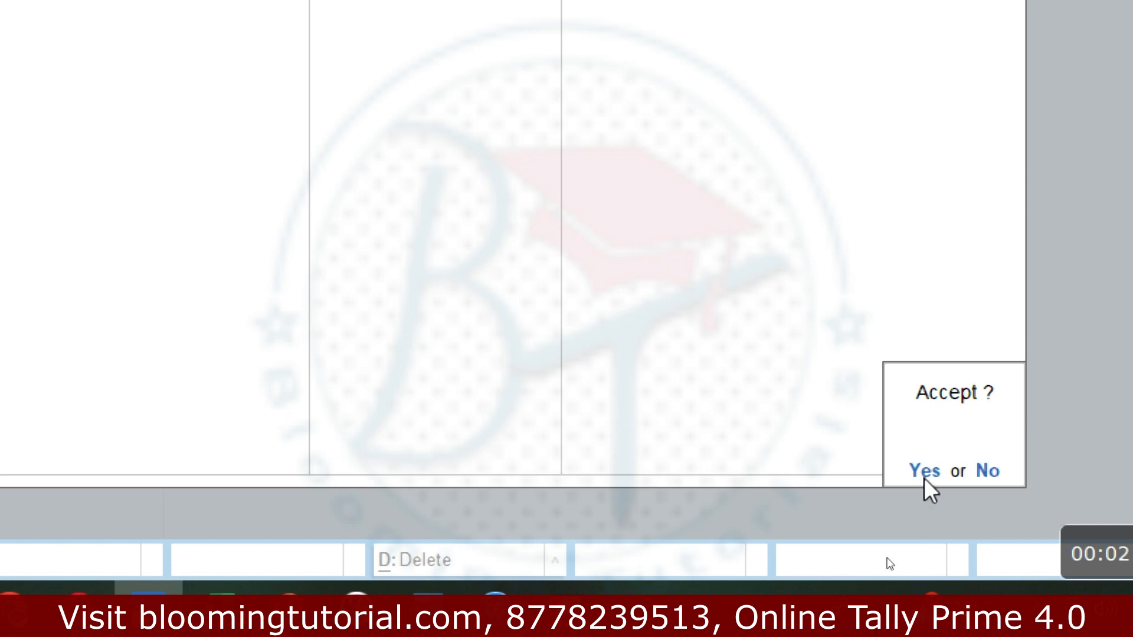
pyautogui.click(926, 480)
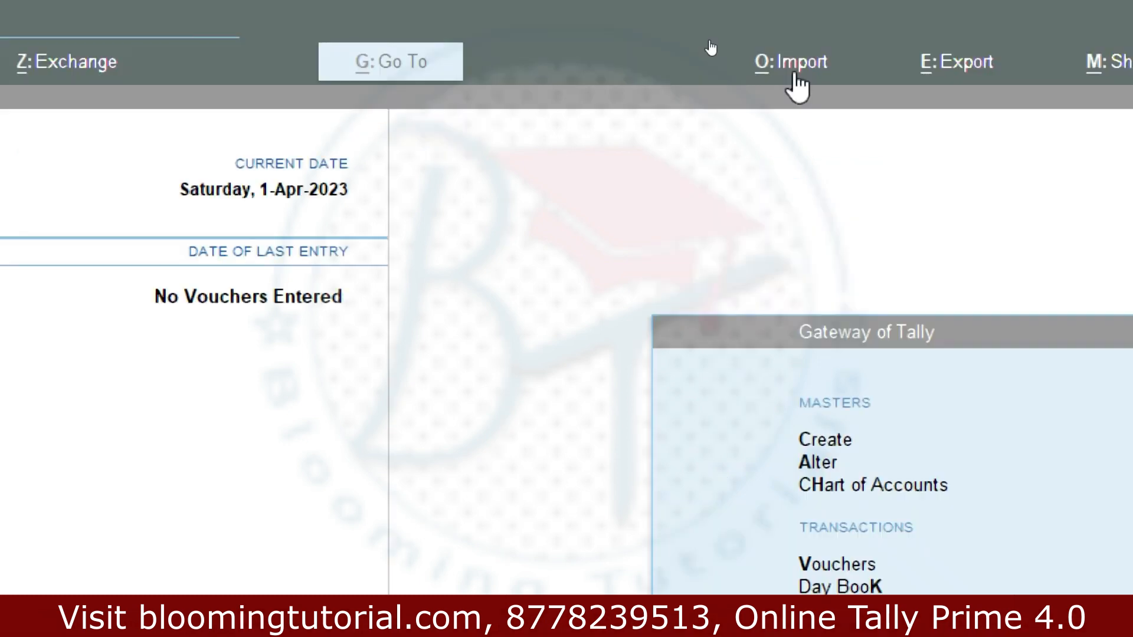
# Set up a masters import from the Stocks worksheet of Products.xlsx in Excel format, using the Master Transfer mapping template
pyautogui.click(708, 36)
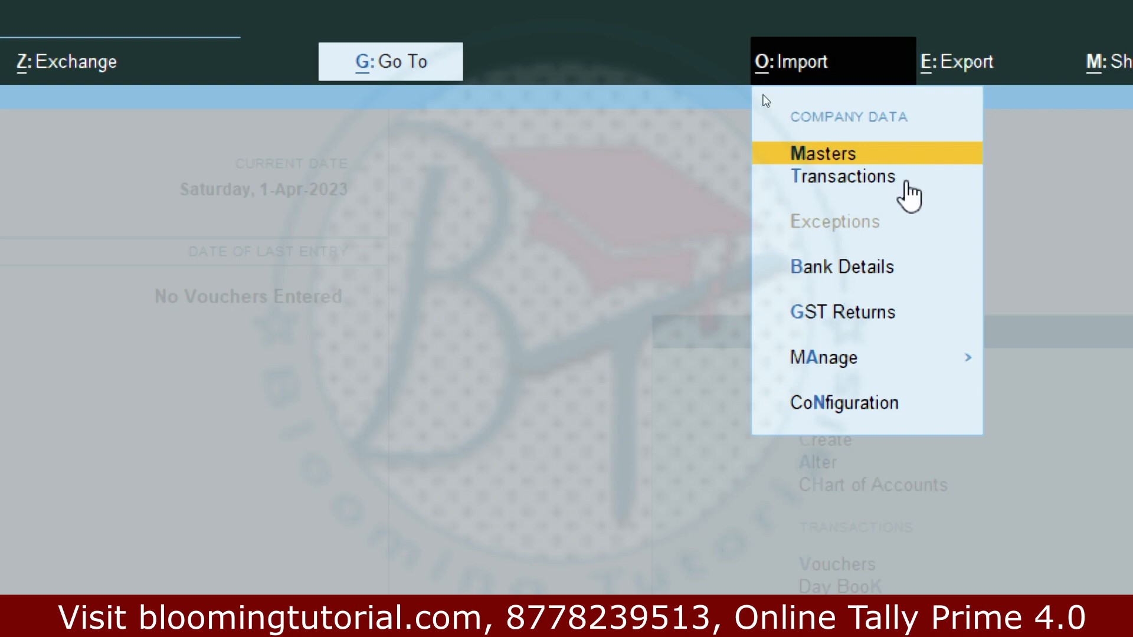
pyautogui.click(806, 157)
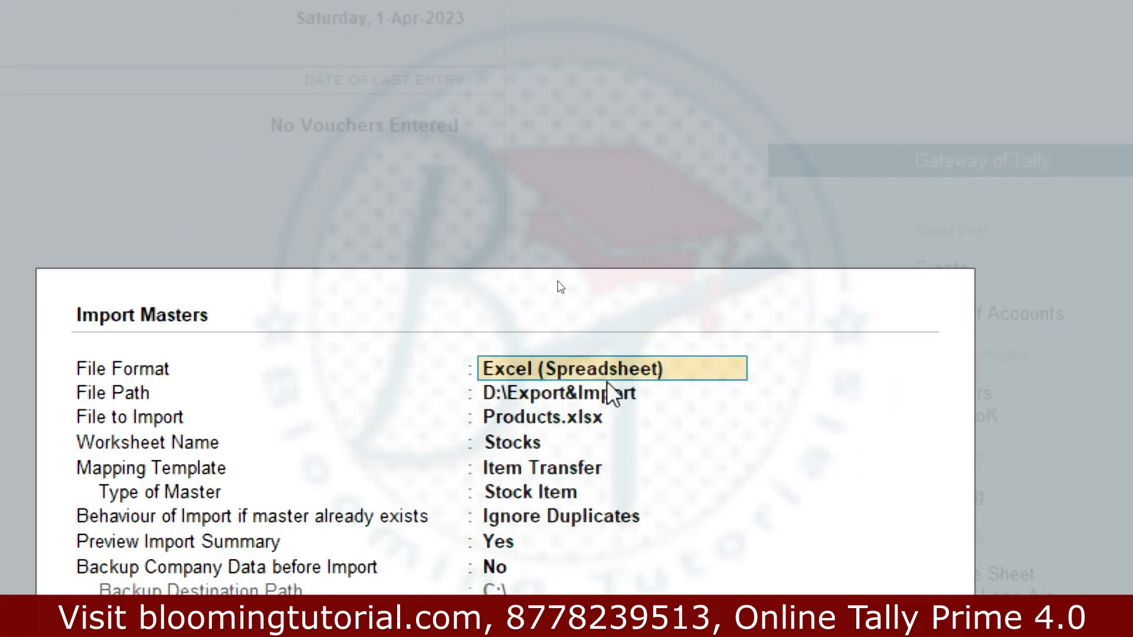
pyautogui.press('Return')
pyautogui.press('Return')
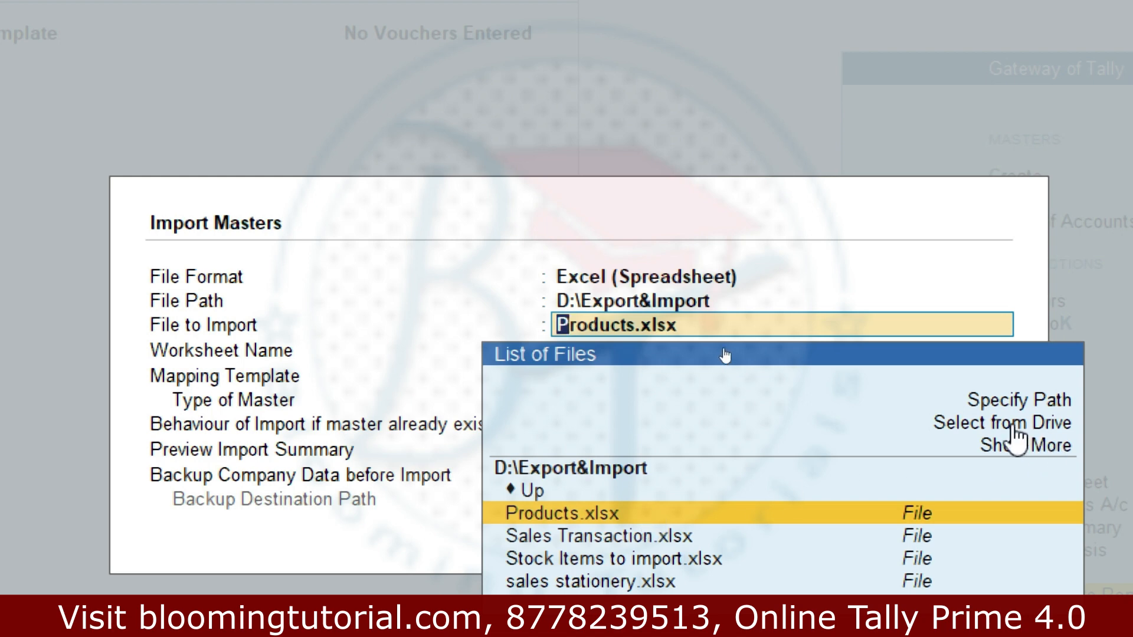
pyautogui.click(709, 519)
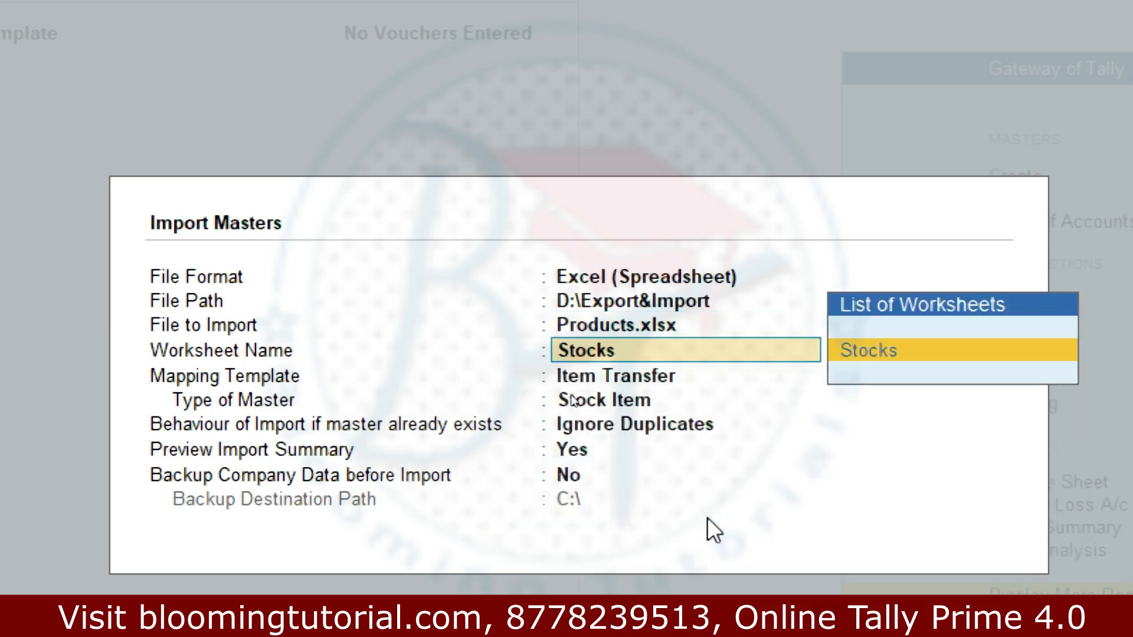
pyautogui.click(871, 353)
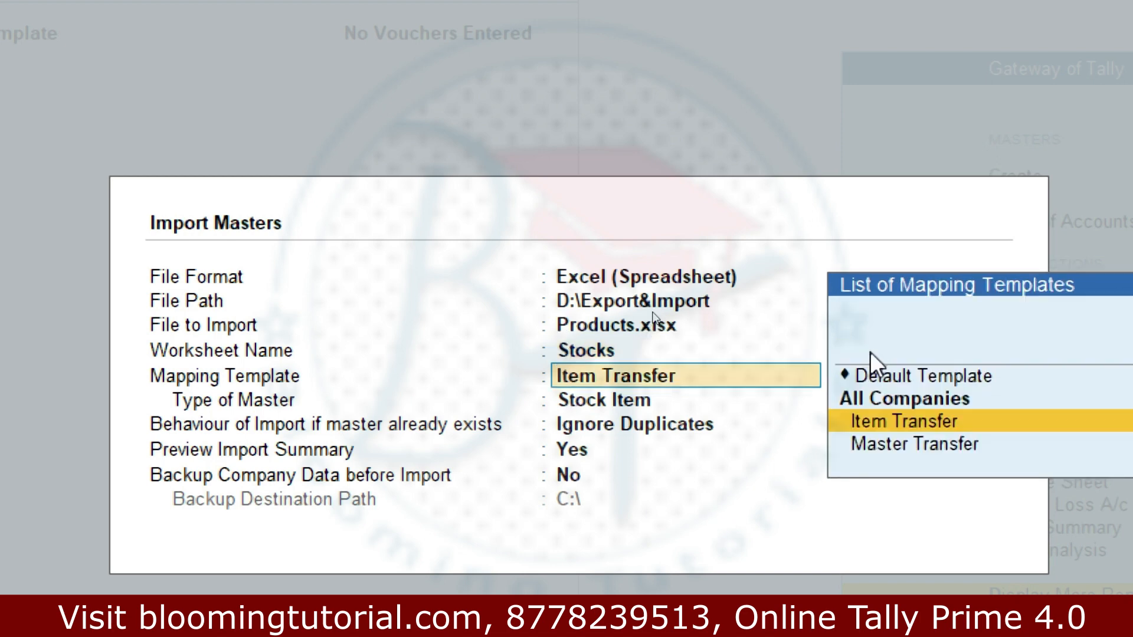
pyautogui.click(897, 450)
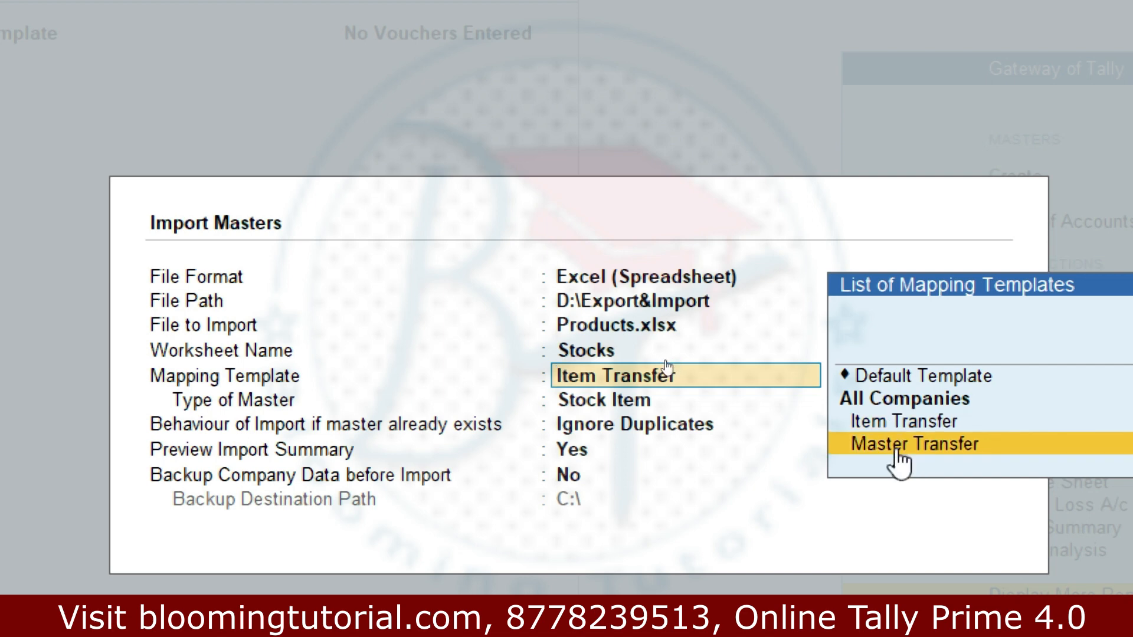
pyautogui.click(896, 450)
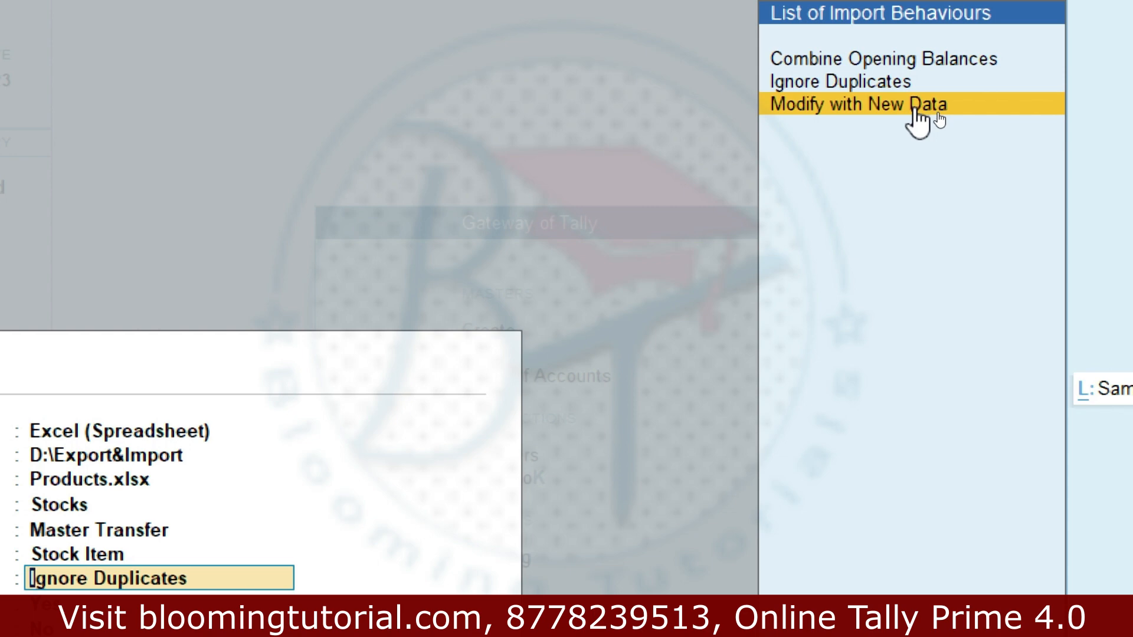
# Try to import the Stocks worksheet masters, ignoring duplicates, with the import summary preview enabled and no company data backup
pyautogui.click(849, 83)
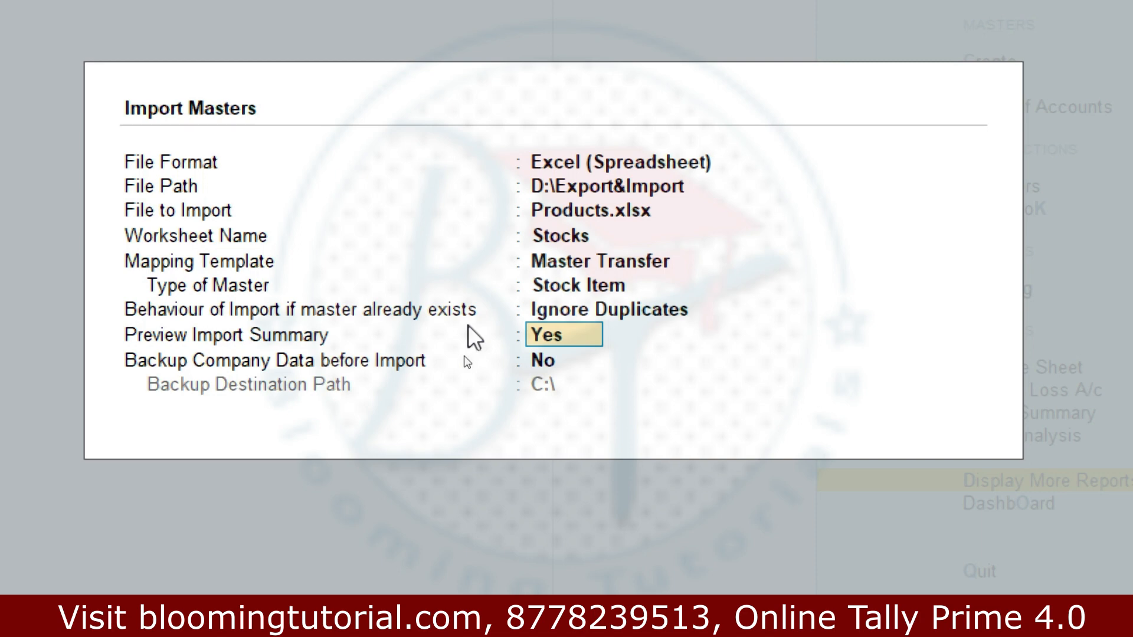
pyautogui.click(549, 369)
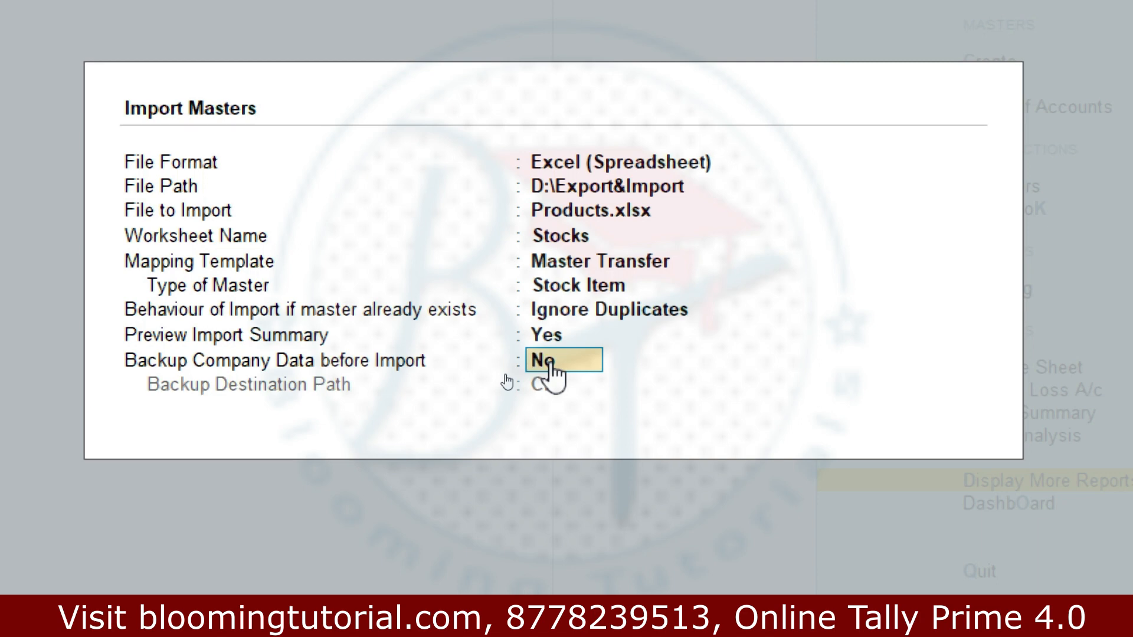
pyautogui.press('Return')
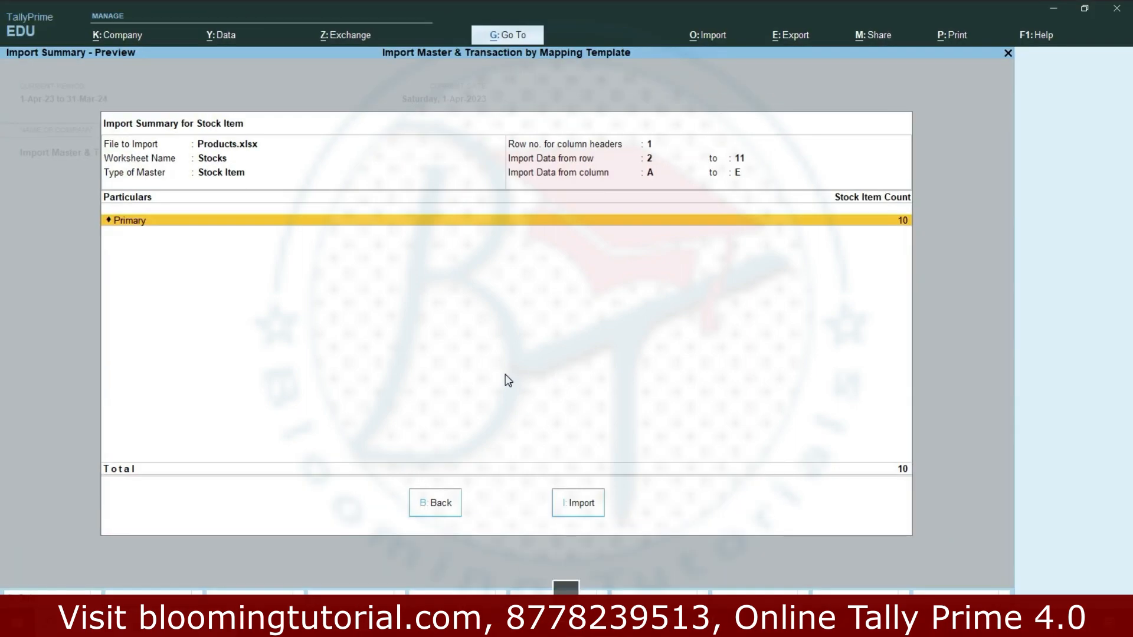
pyautogui.click(573, 504)
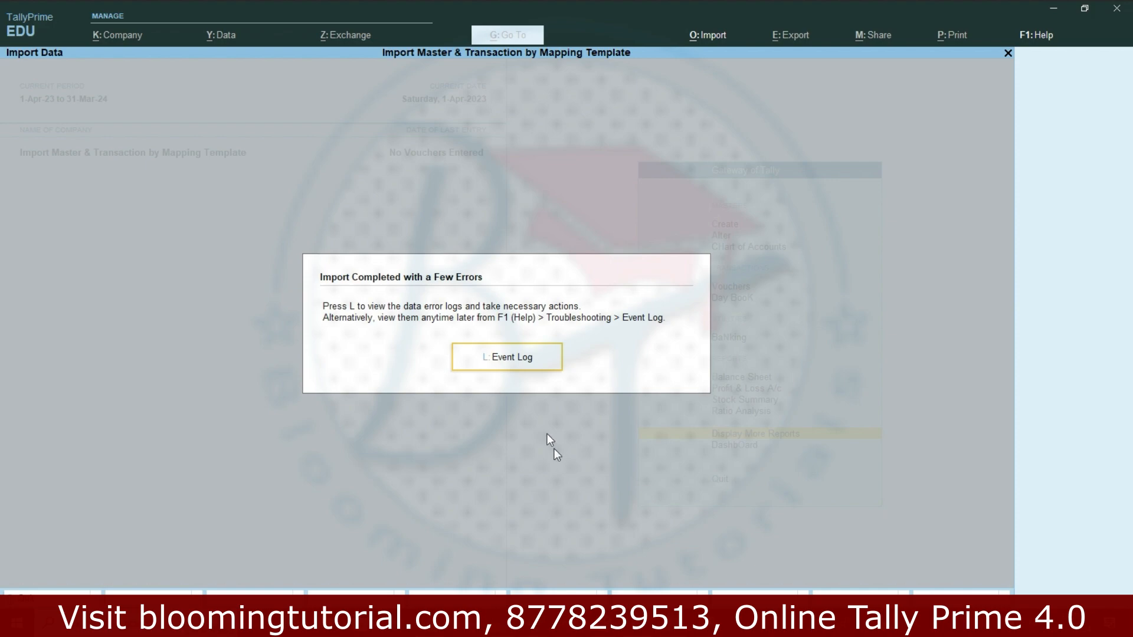
# Check the import errors in the event log and return to the Gateway of Tally
pyautogui.click(535, 367)
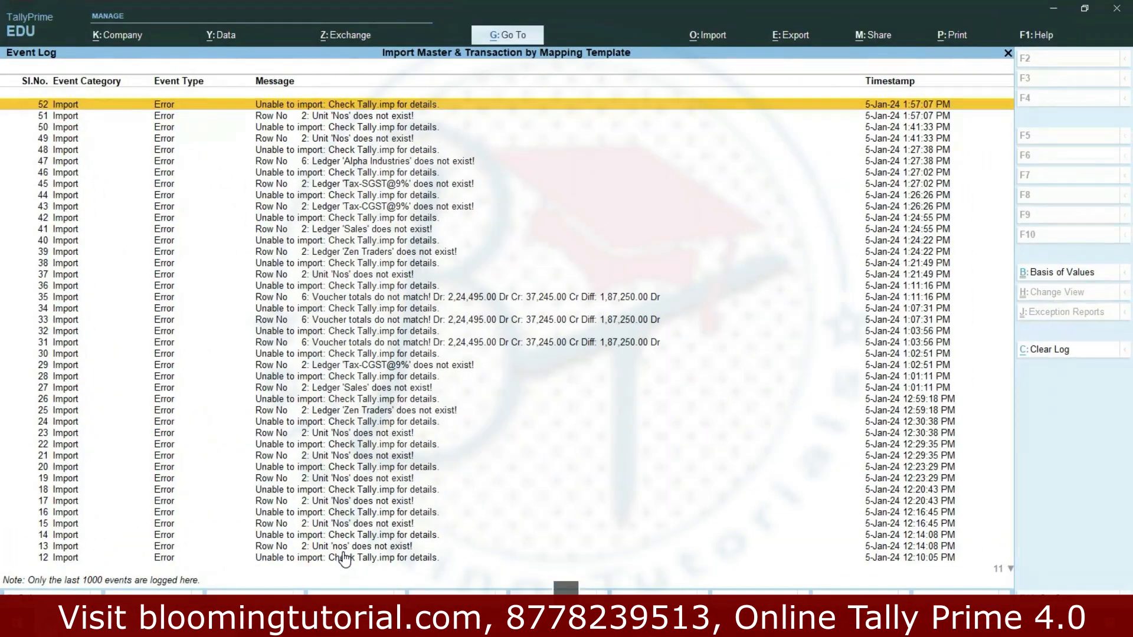
pyautogui.press('Escape')
pyautogui.press('Escape')
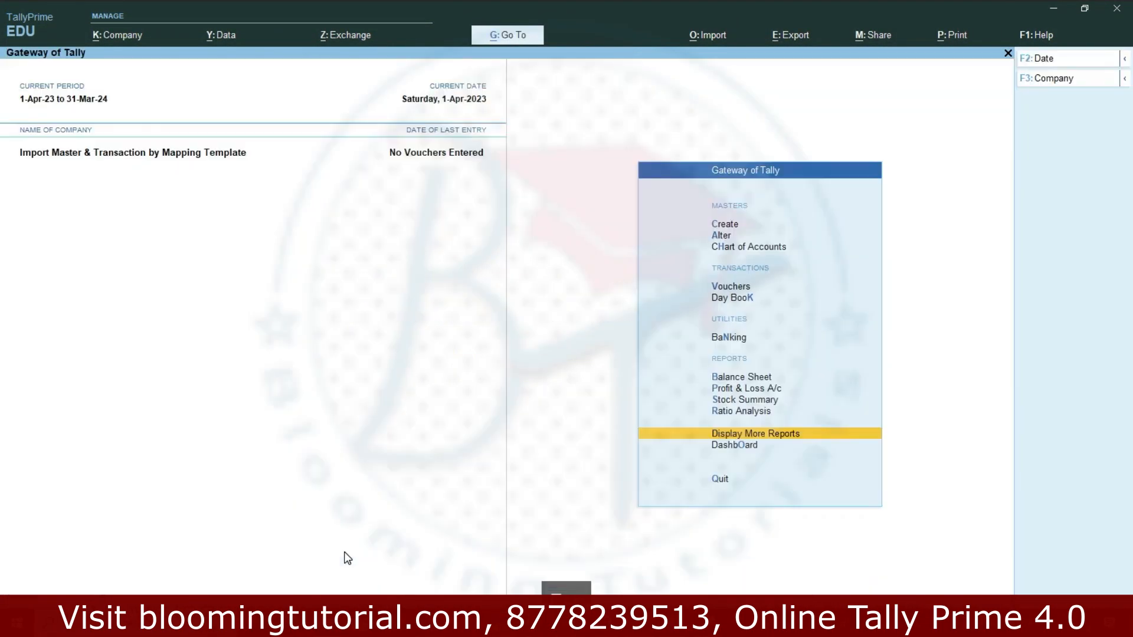
# Create a simple unit with symbol nos, formal name Numbers, UQC NOS-NUMBERS and 0 decimal places
pyautogui.click(729, 228)
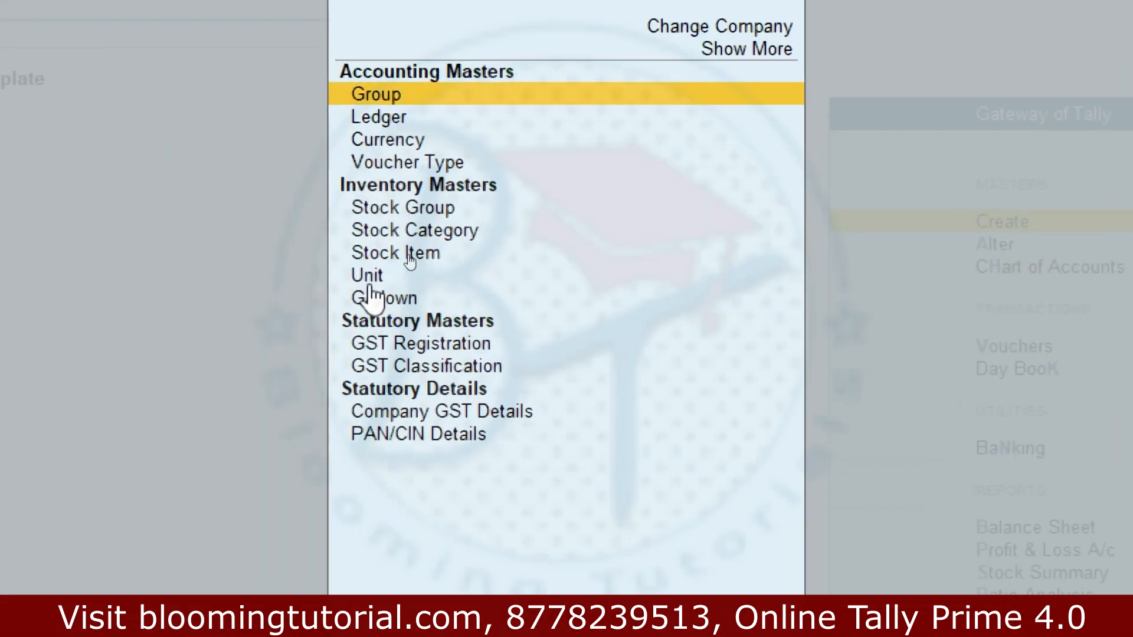
pyautogui.click(407, 252)
pyautogui.click(366, 276)
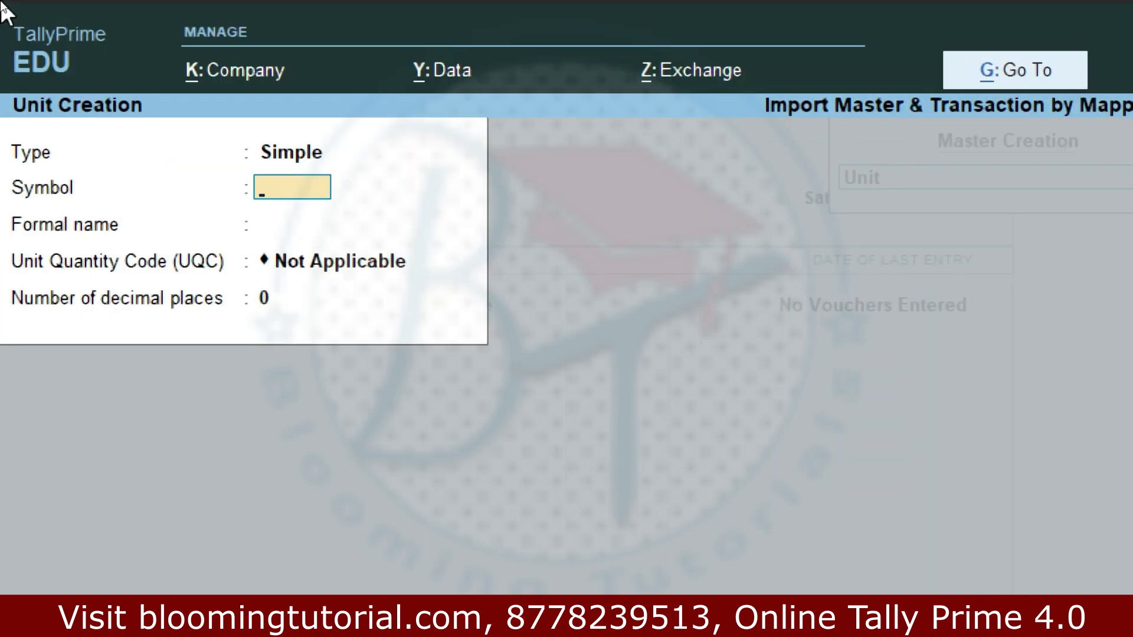
pyautogui.write('nos')
pyautogui.press('Return')
pyautogui.write('Numbers')
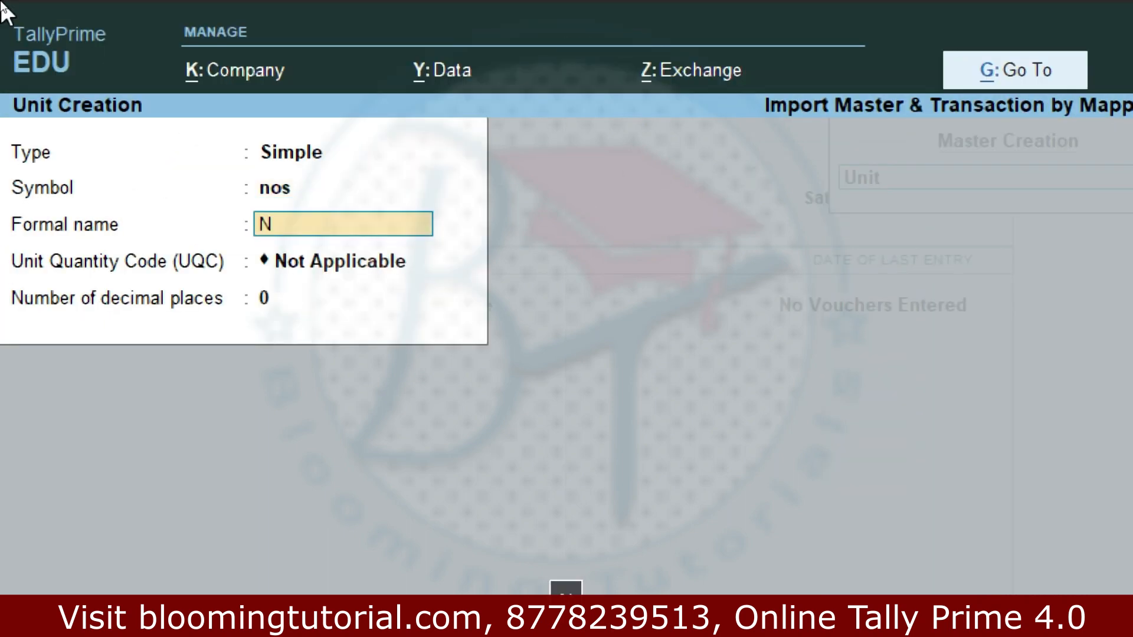
pyautogui.press('Return')
pyautogui.write('nos')
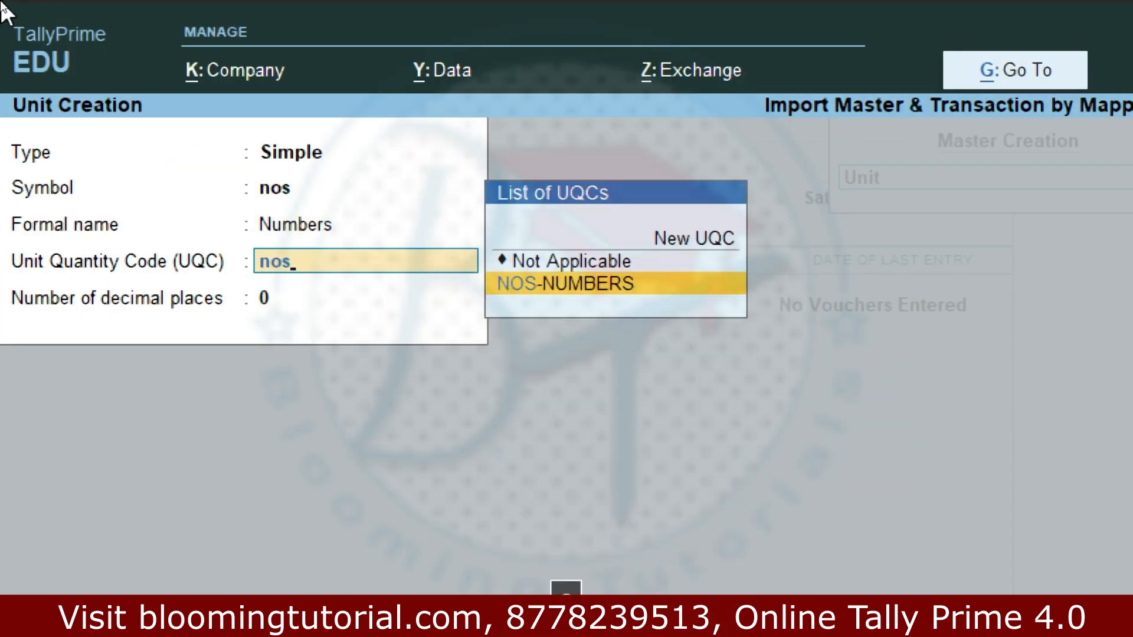
pyautogui.press('Return')
pyautogui.press('Return')
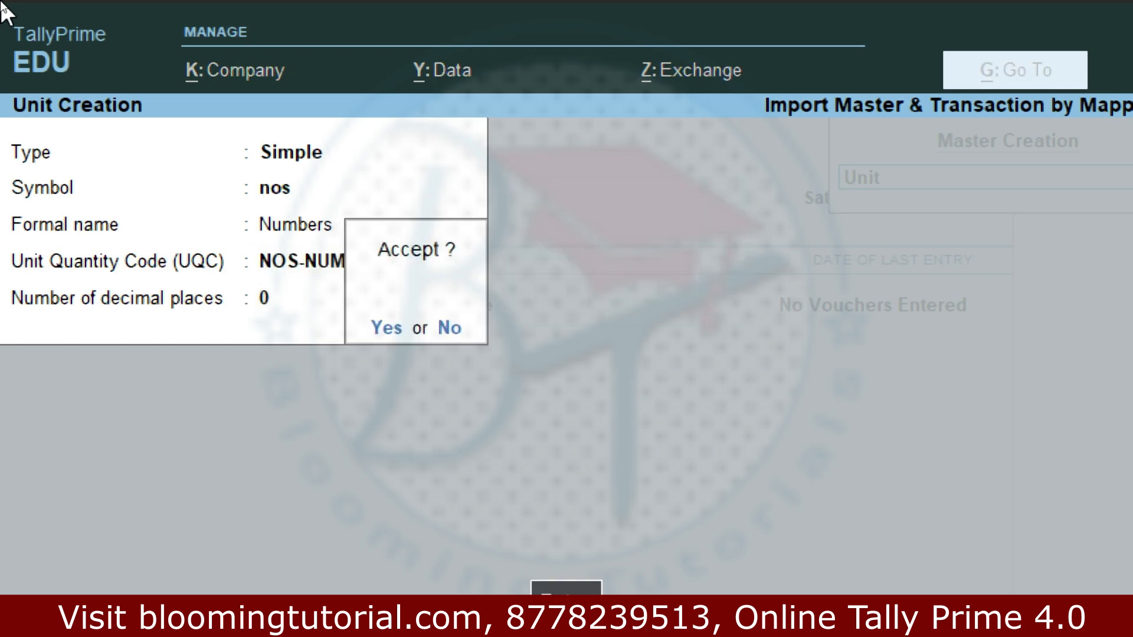
pyautogui.press('Return')
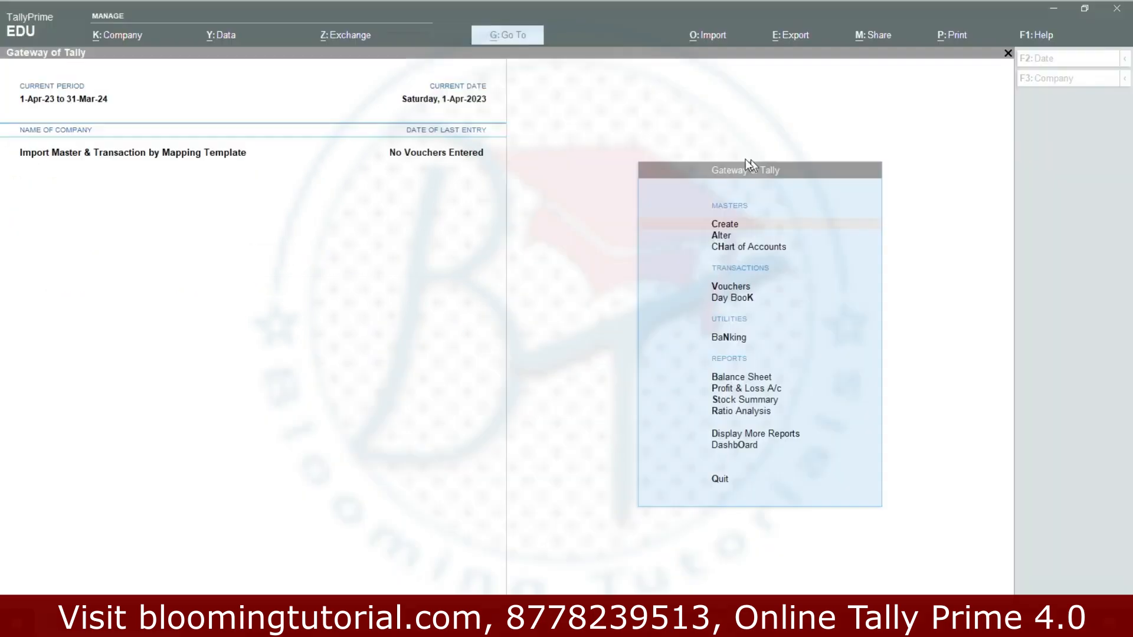
pyautogui.click(711, 117)
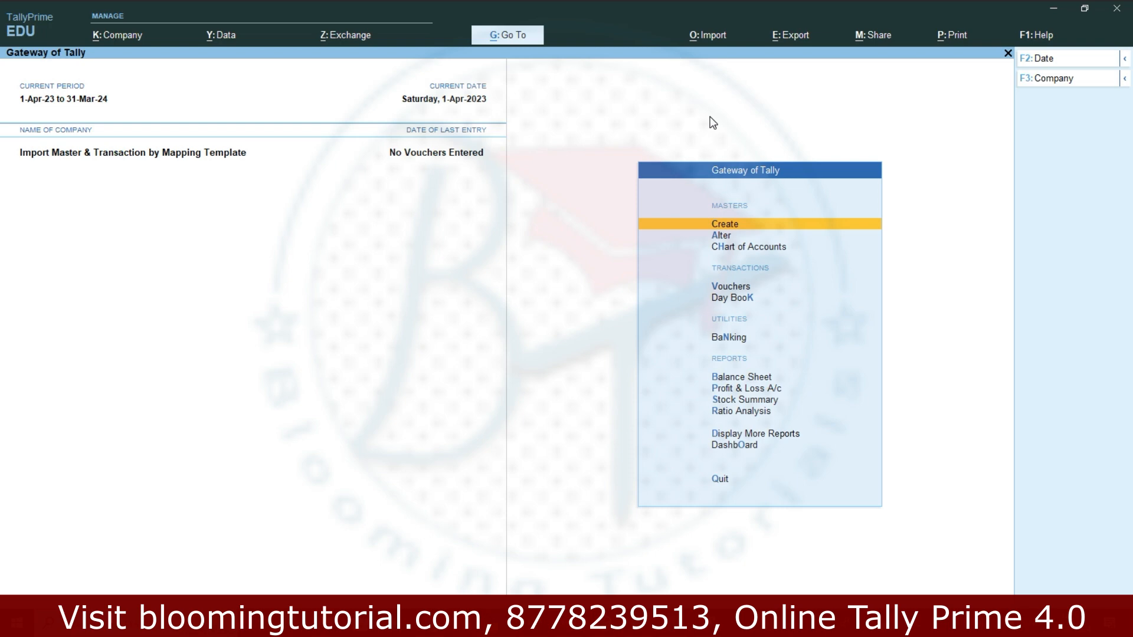
# Check which stock items already exist in the Chart of Accounts and return to the Gateway of Tally
pyautogui.click(777, 250)
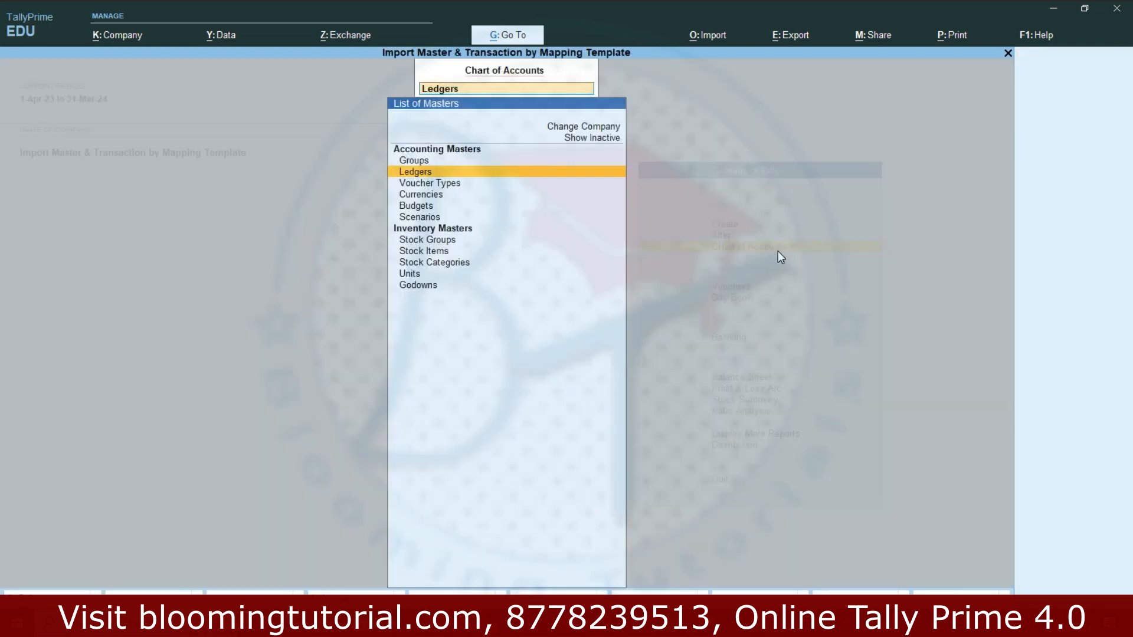
pyautogui.click(433, 257)
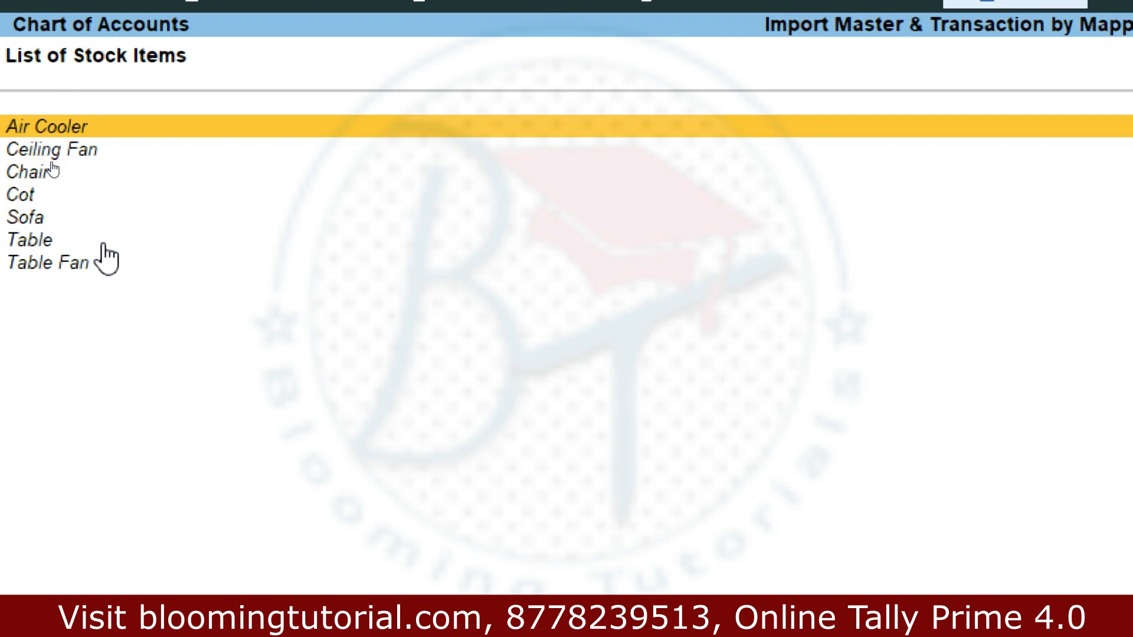
pyautogui.press('Escape')
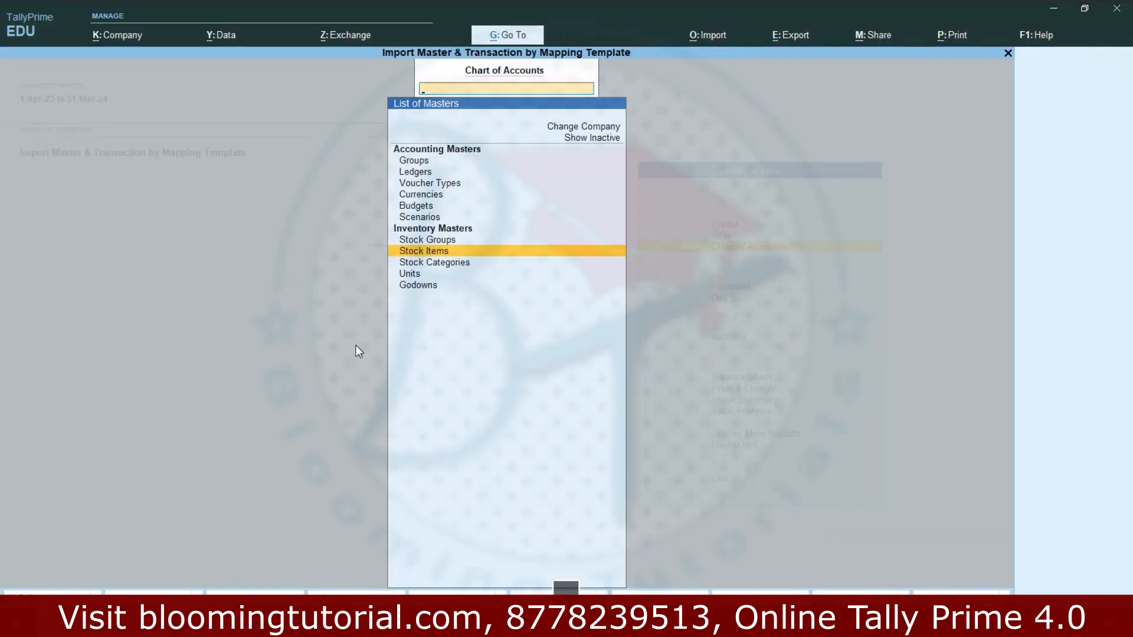
pyautogui.press('Escape')
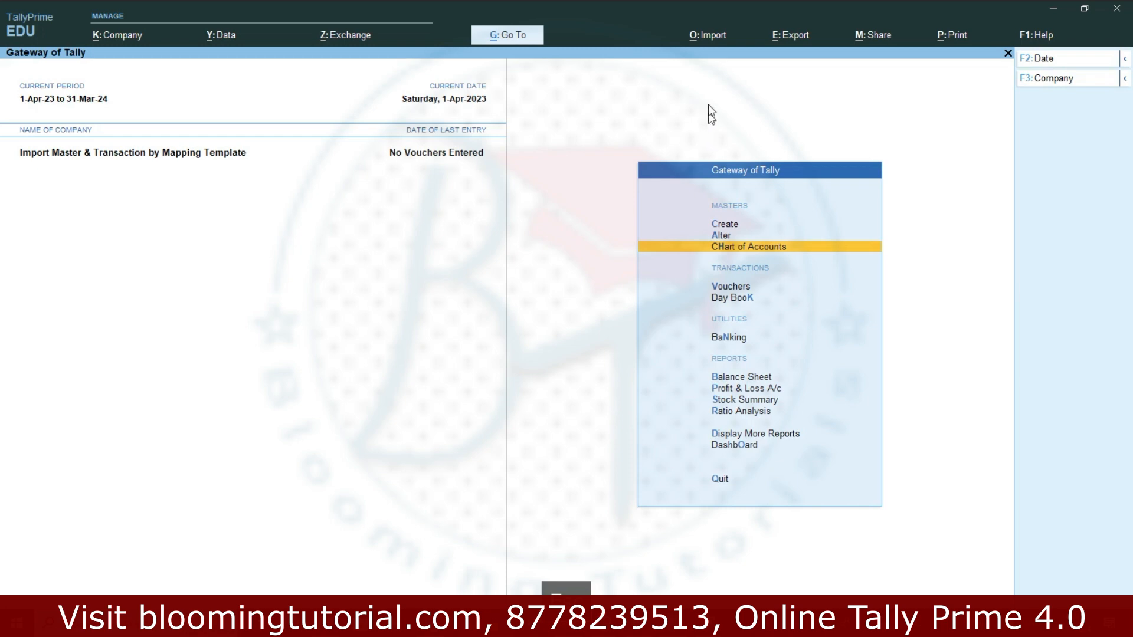
# Start a masters import in Excel format from the Stocks worksheet of Products.xlsx in D:\Export&Import
pyautogui.click(717, 37)
pyautogui.click(732, 81)
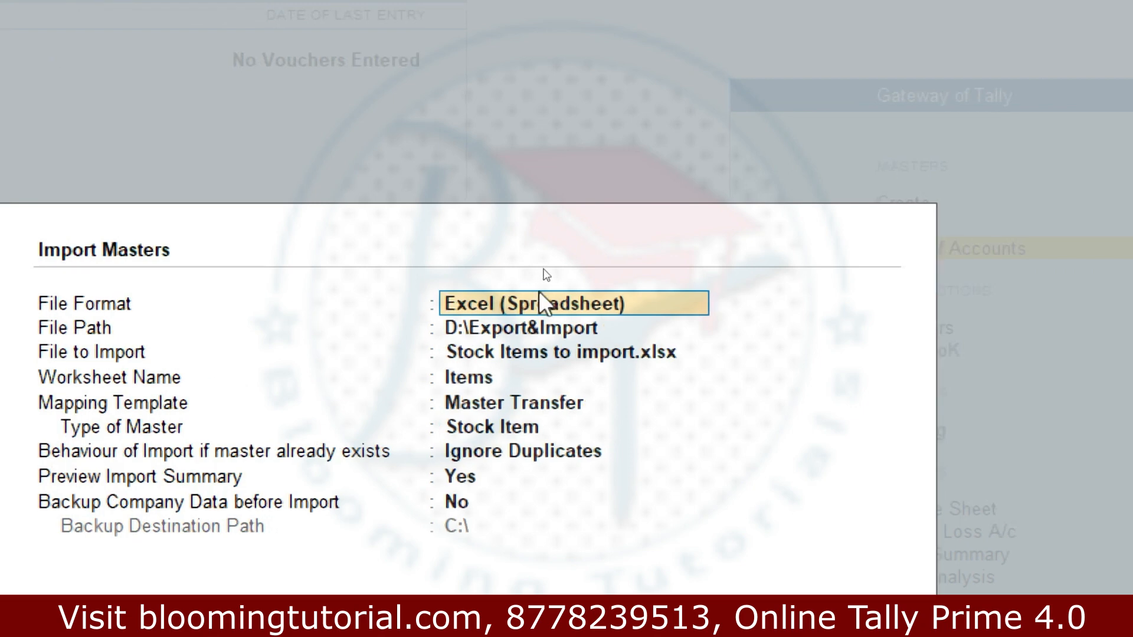
pyautogui.press('Return')
pyautogui.press('Return')
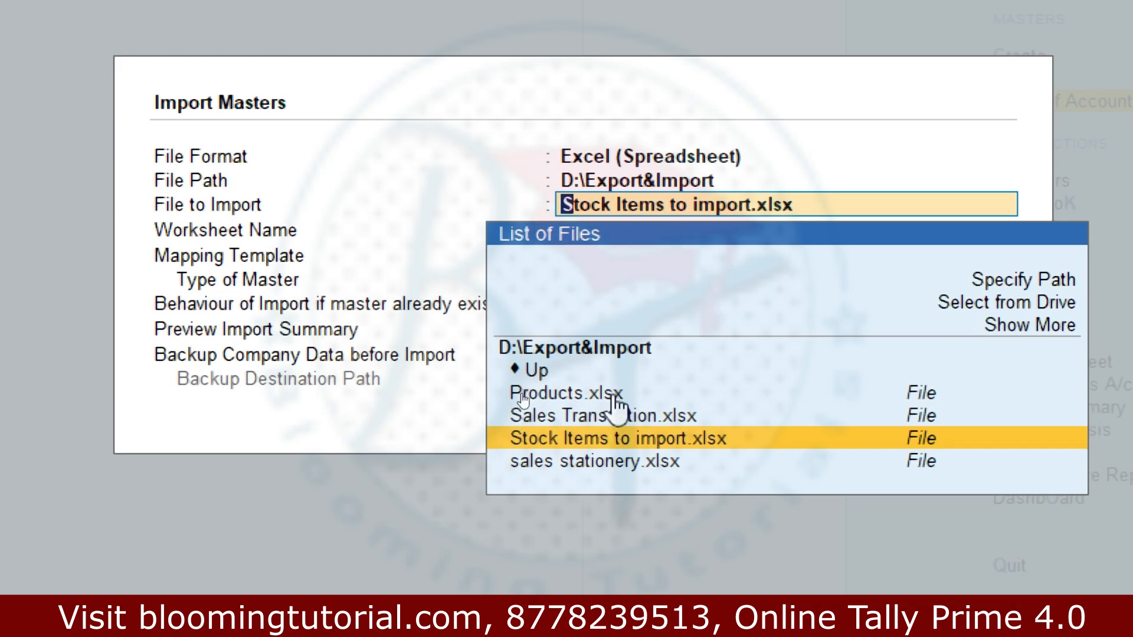
pyautogui.click(617, 392)
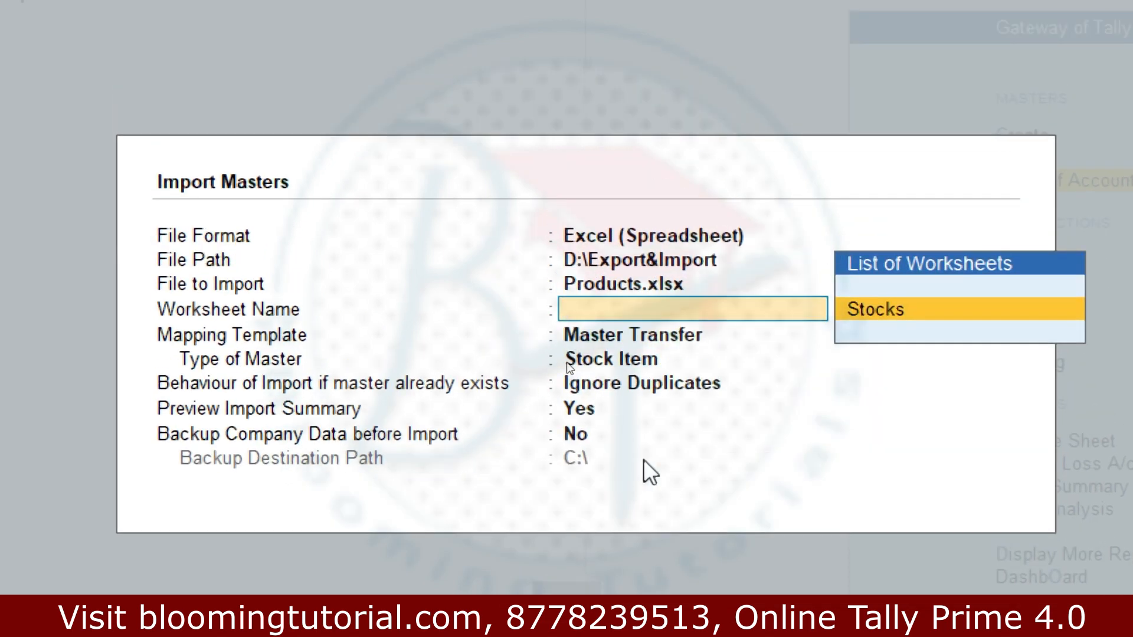
pyautogui.click(957, 312)
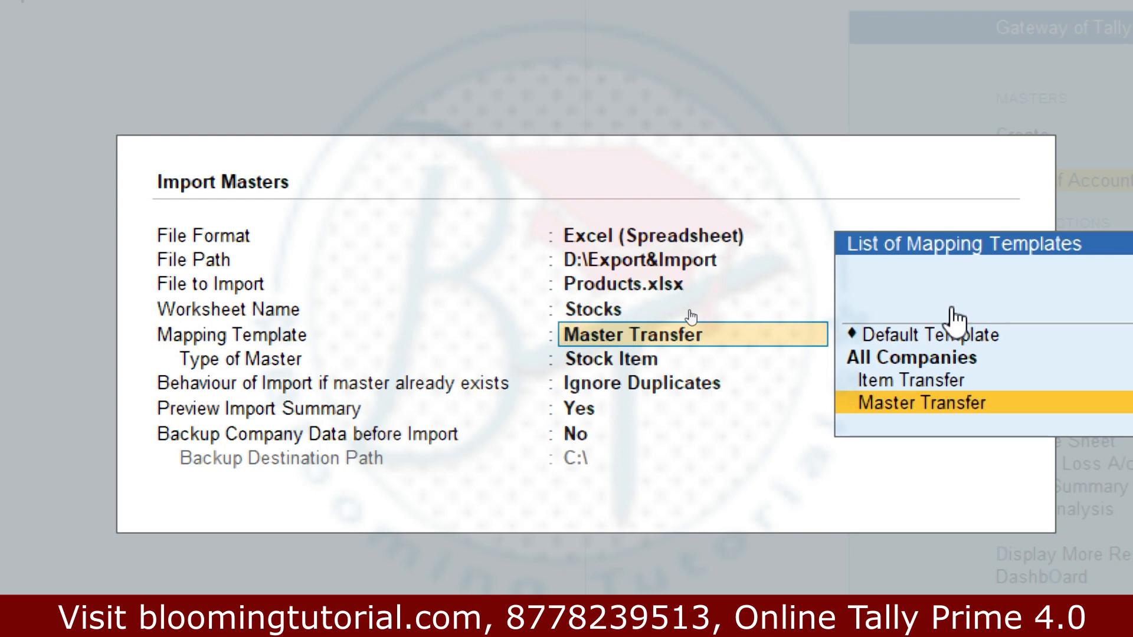
# Keep the Master Transfer template, Ignore Duplicates, summary preview and no backup, and import the stock items
pyautogui.press('Return')
pyautogui.press('Return')
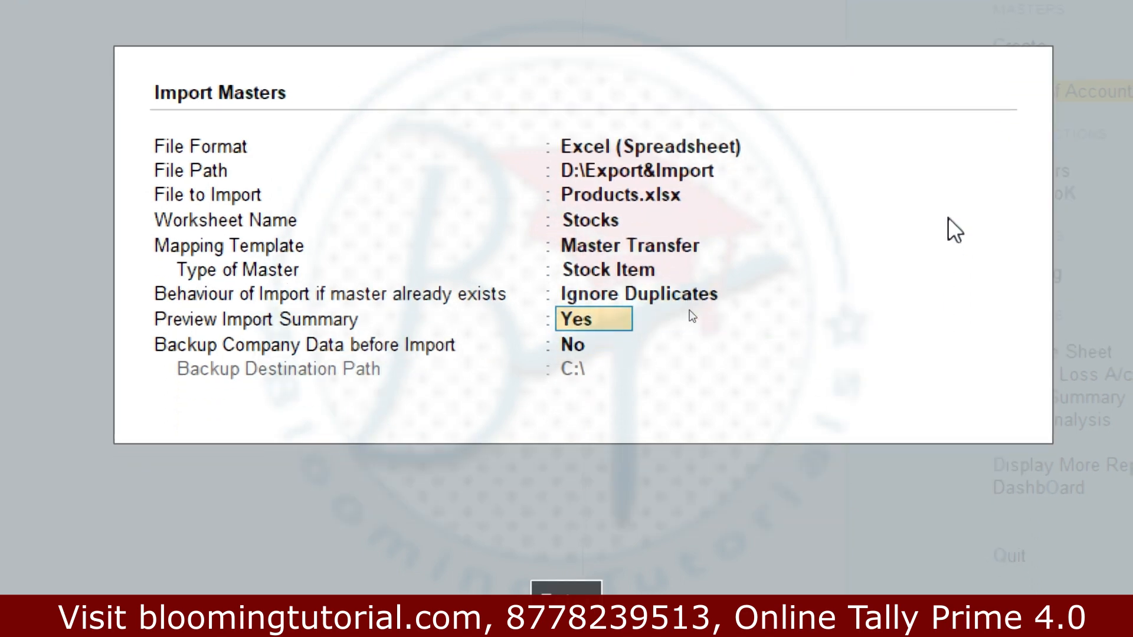
pyautogui.press('Return')
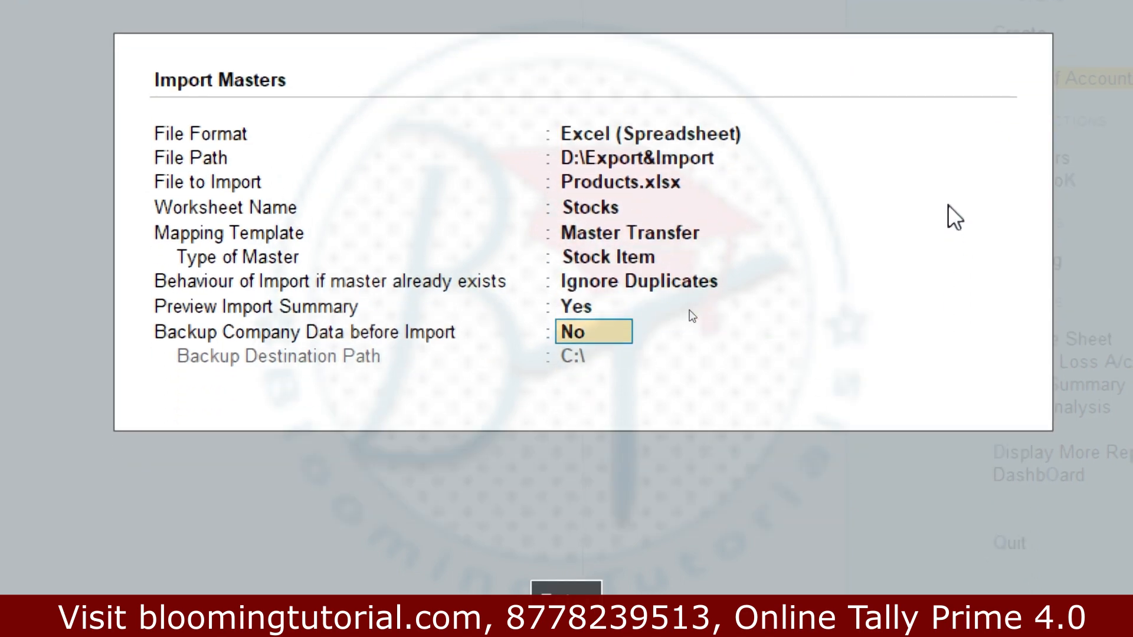
pyautogui.press('Return')
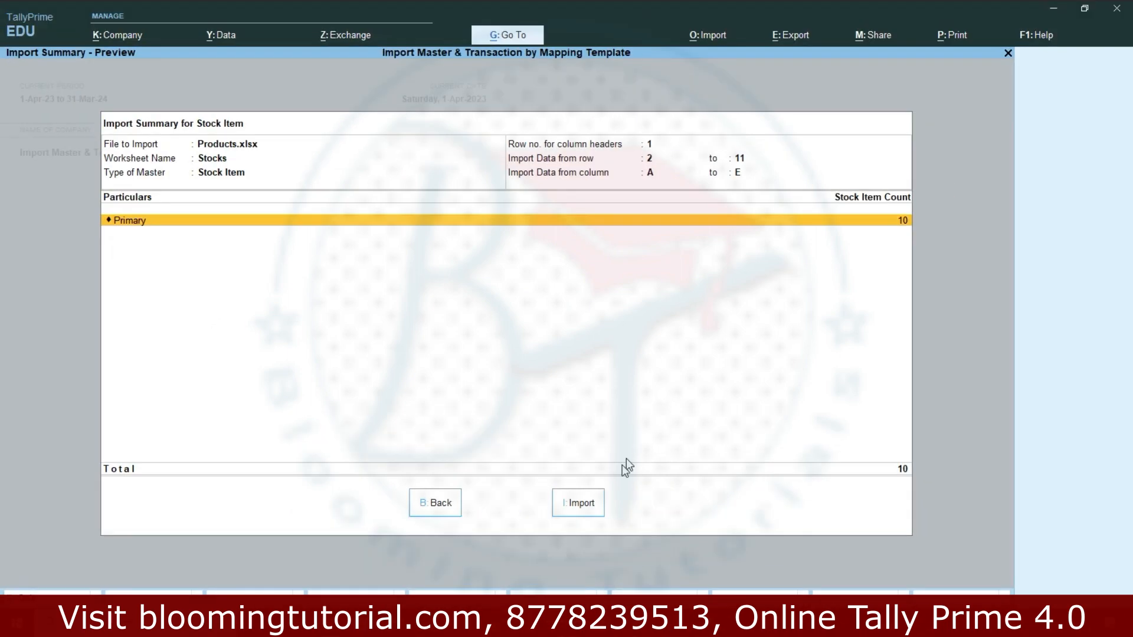
pyautogui.click(580, 500)
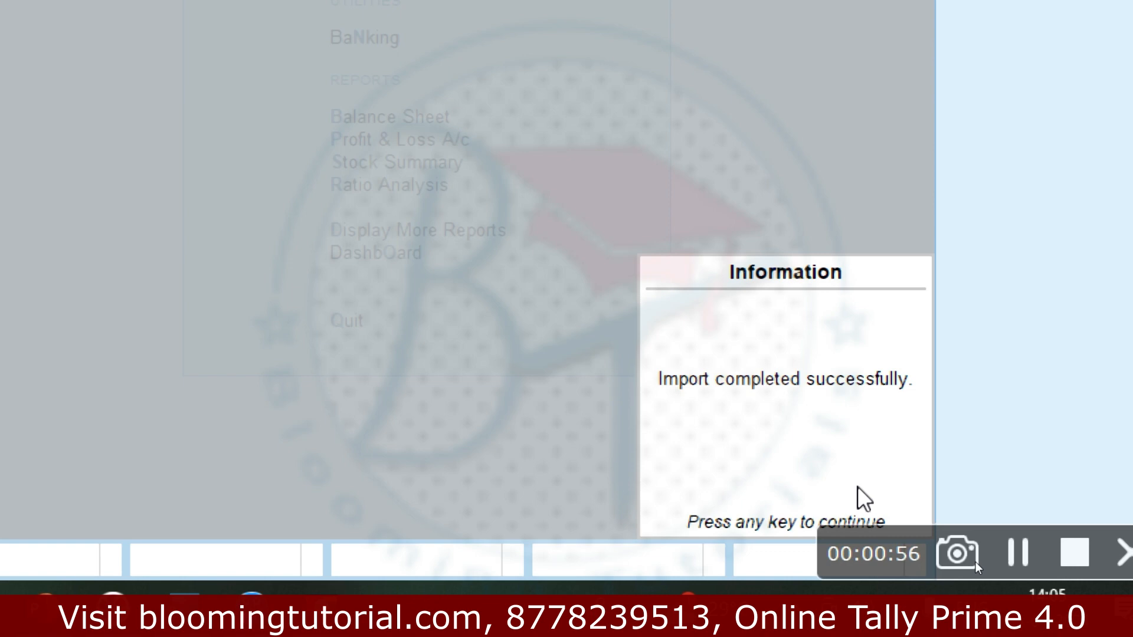
pyautogui.press('Escape')
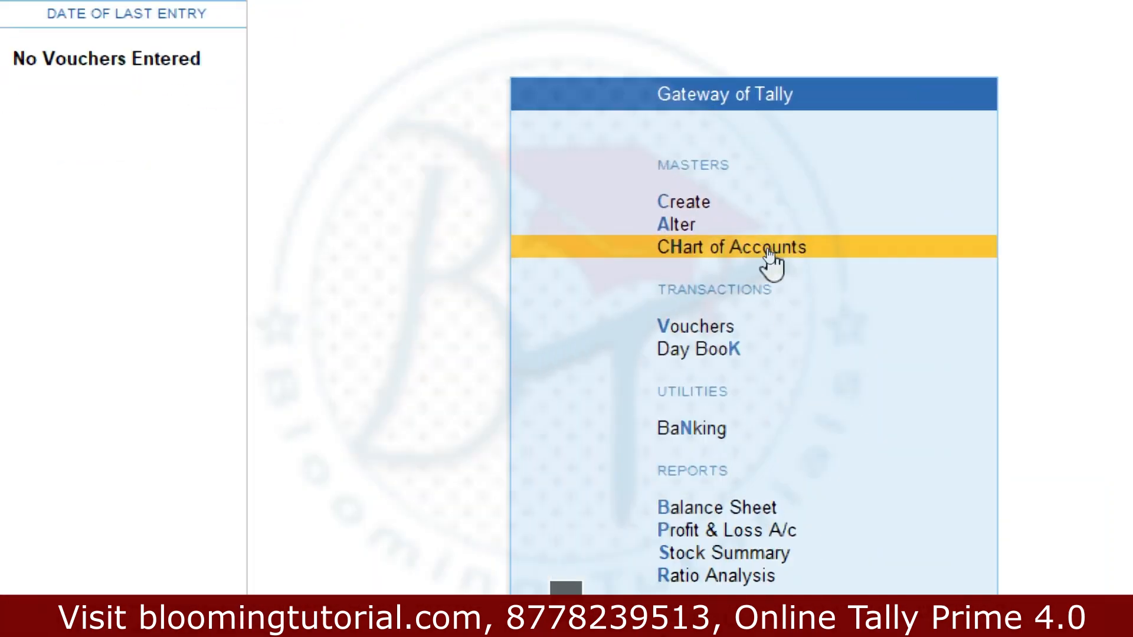
# Review the imported stock items in the Chart of Accounts and return to the Gateway of Tally
pyautogui.click(768, 249)
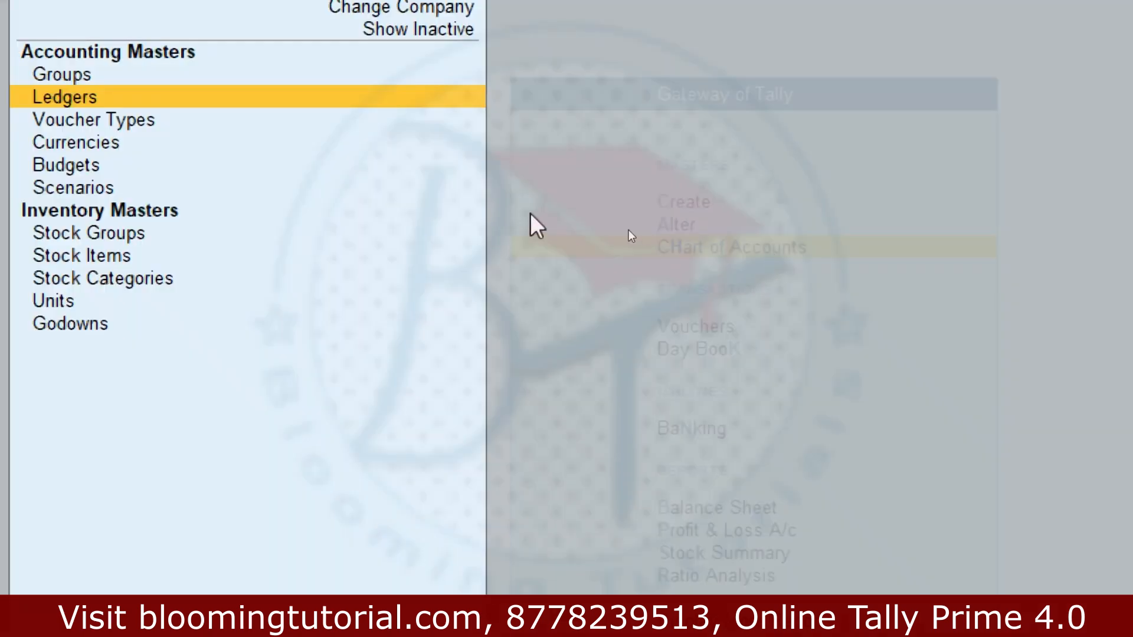
pyautogui.click(116, 260)
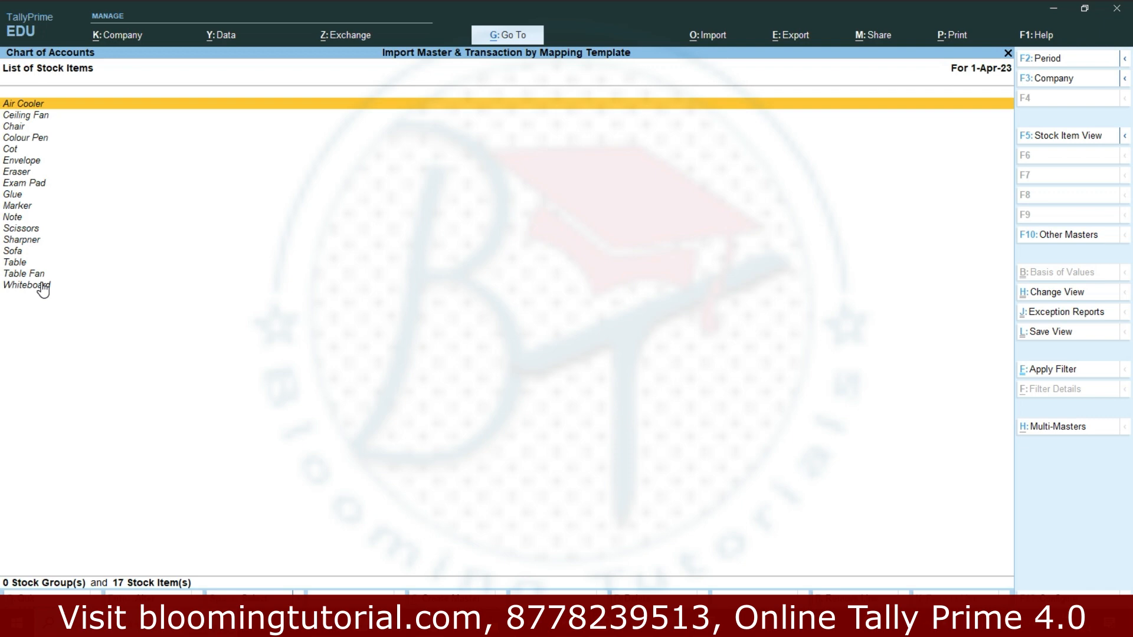
pyautogui.press('Escape')
pyautogui.press('Escape')
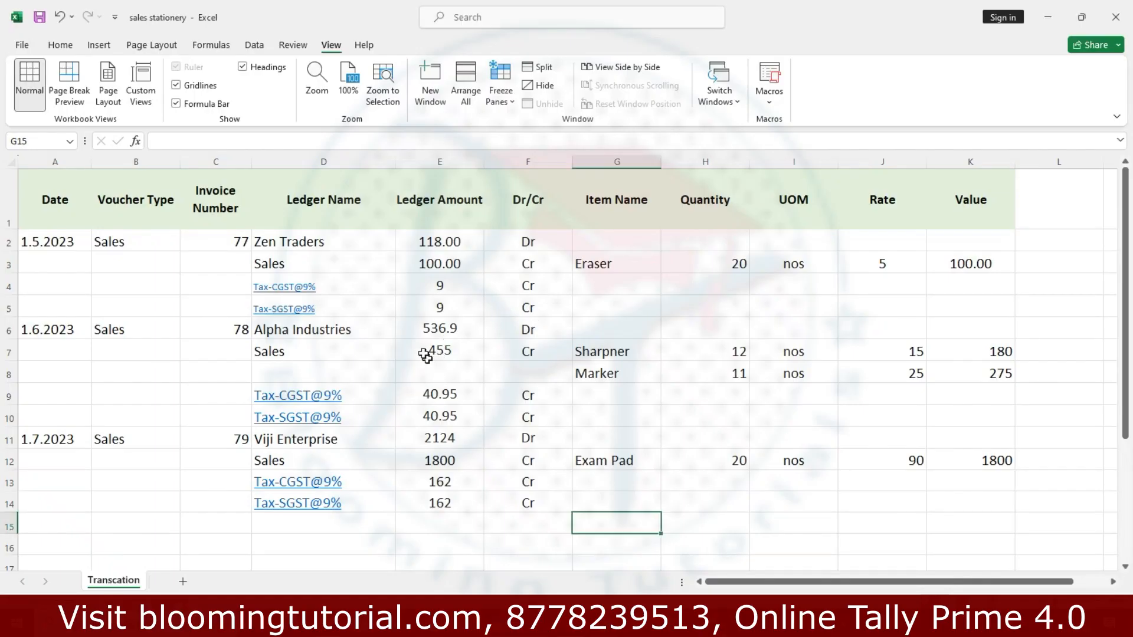
# Examine the sales vouchers, ledger amounts, item names and column headers on the Transcation sheet of the sales stationery workbook in Excel
pyautogui.click(425, 353)
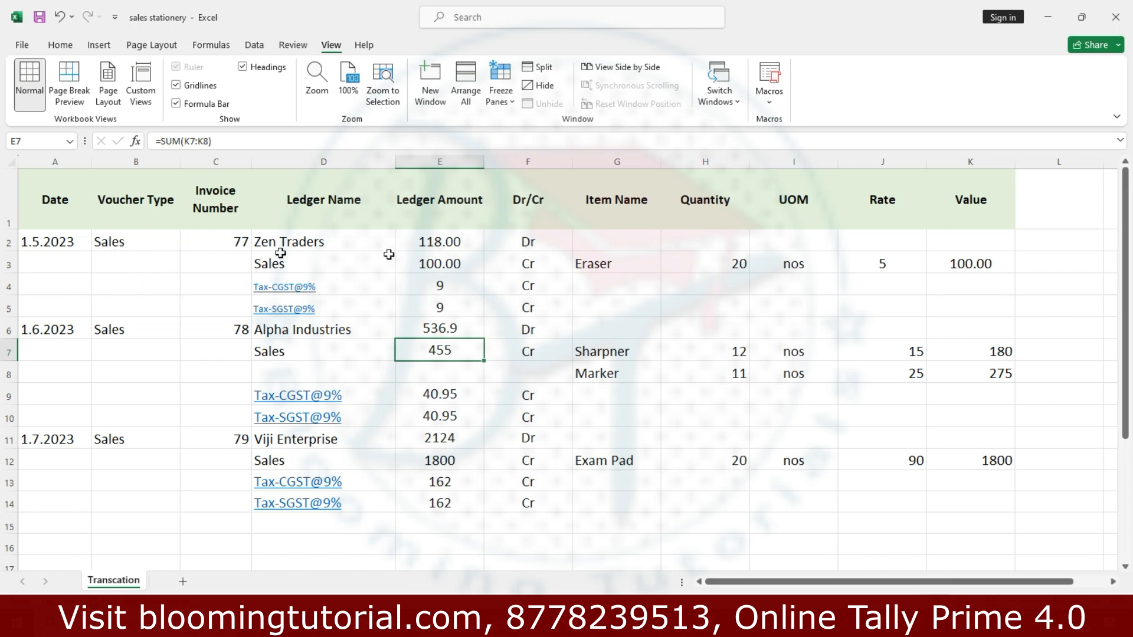
pyautogui.moveTo(181, 243); pyautogui.dragTo(670, 242)
pyautogui.moveTo(130, 241); pyautogui.dragTo(698, 317)
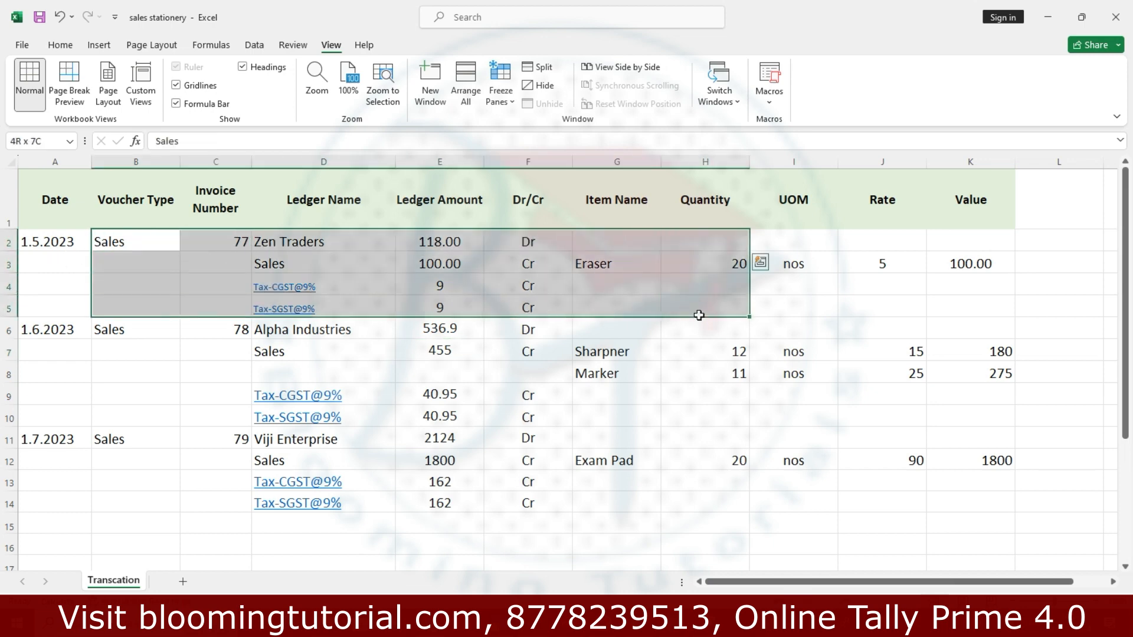
pyautogui.click(118, 245)
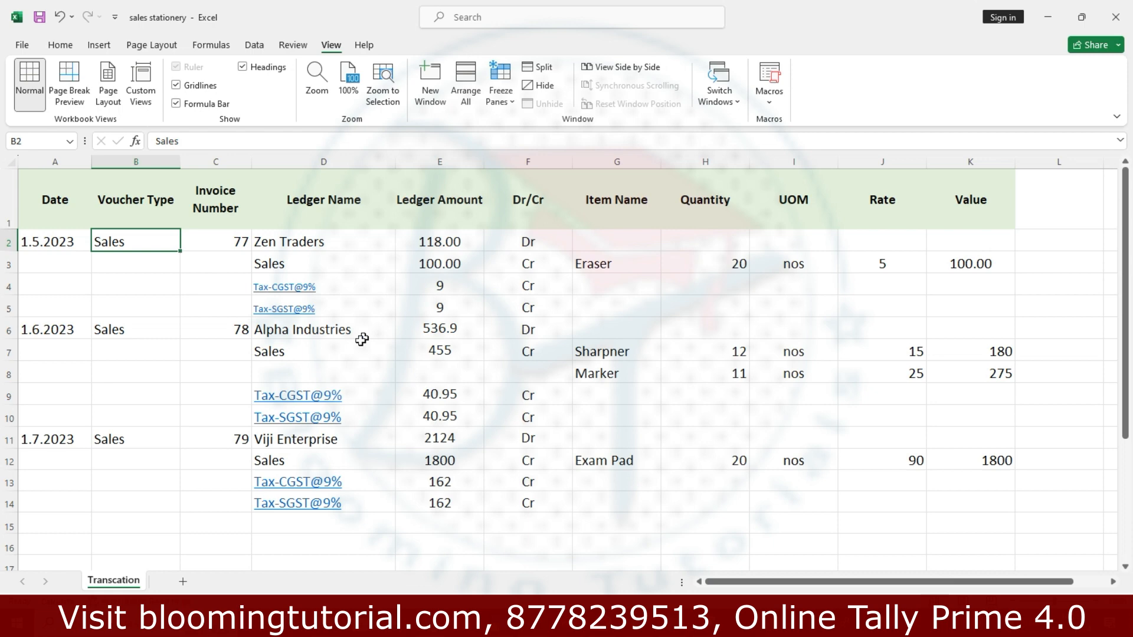
pyautogui.click(611, 264)
pyautogui.click(620, 352)
pyautogui.click(627, 463)
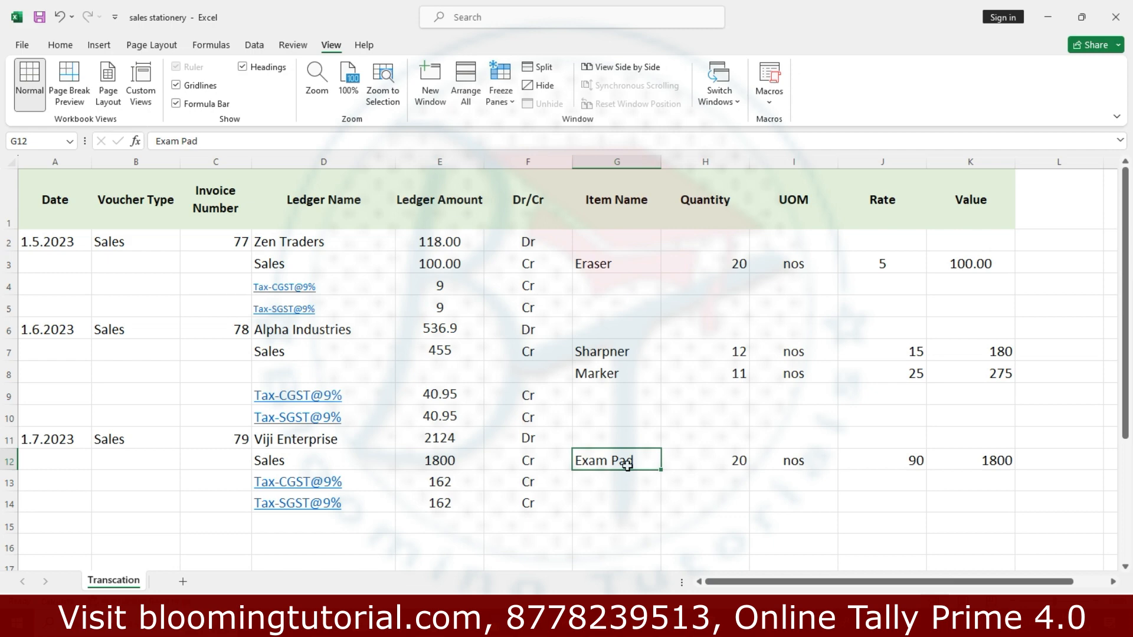
pyautogui.moveTo(52, 203); pyautogui.dragTo(933, 187)
pyautogui.click(917, 202)
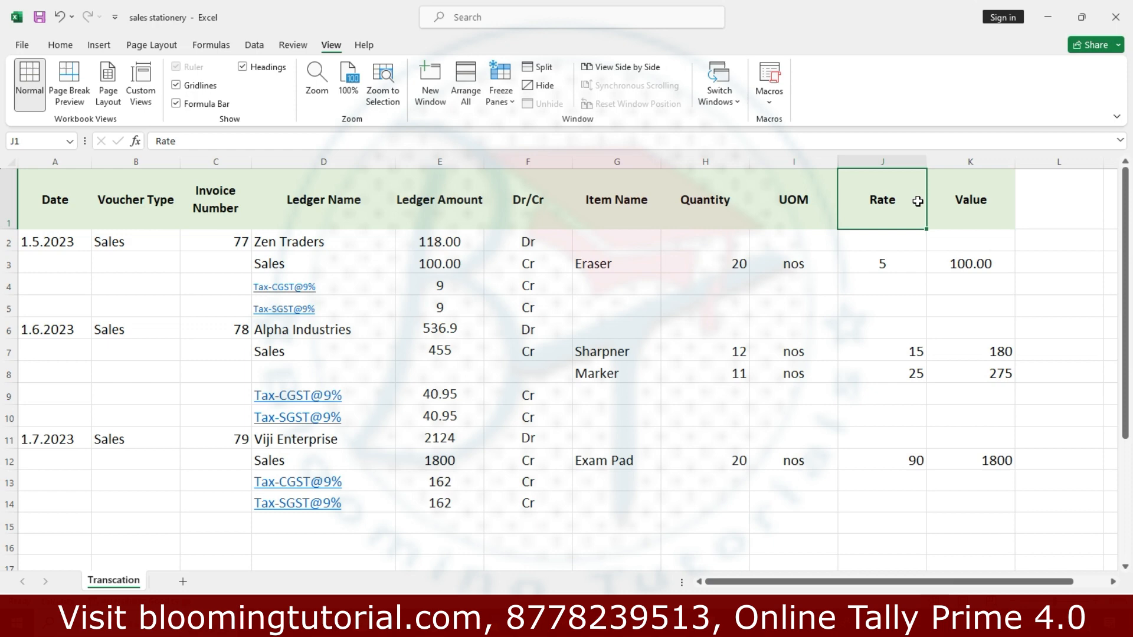
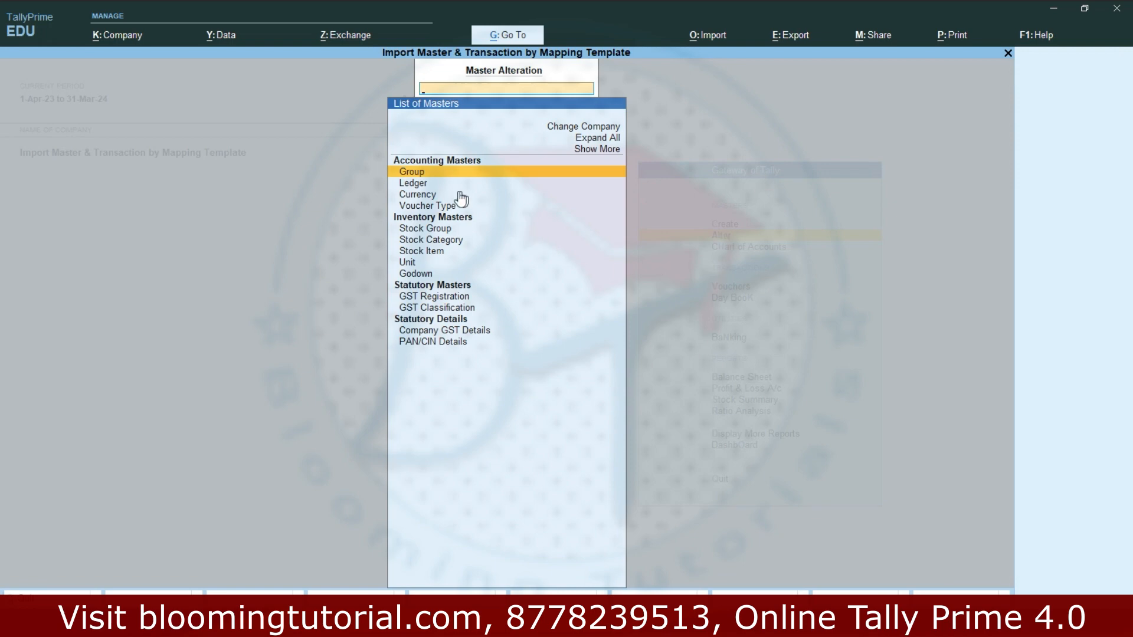
# Review the GST applicability and rate details of the Sales ledger, and return to the Gateway of Tally without changes
pyautogui.click(421, 184)
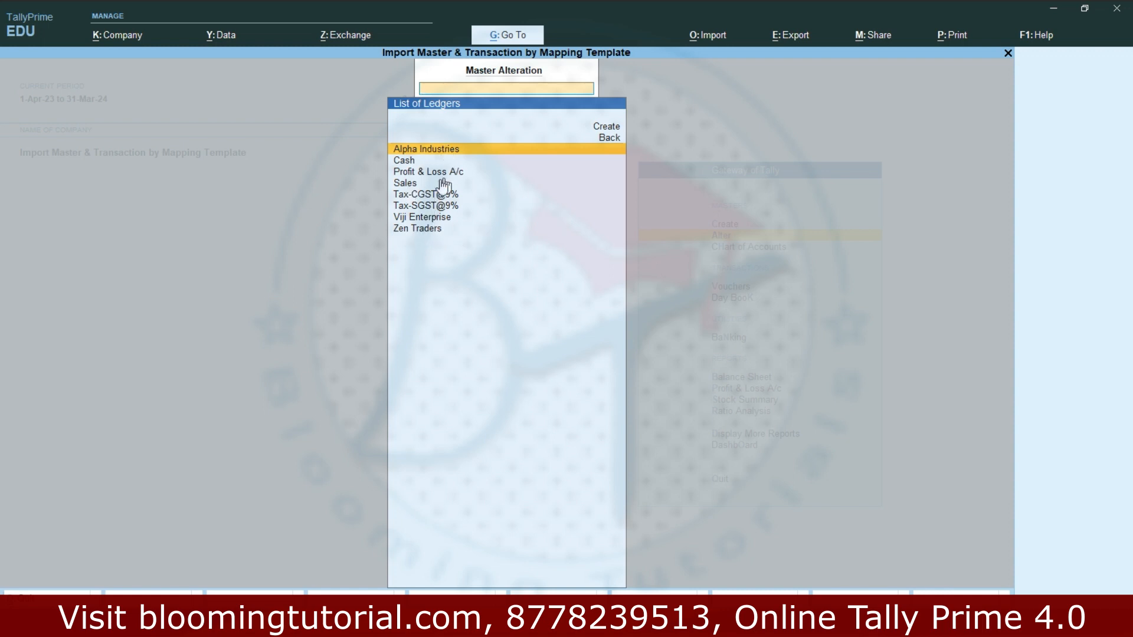
pyautogui.click(406, 185)
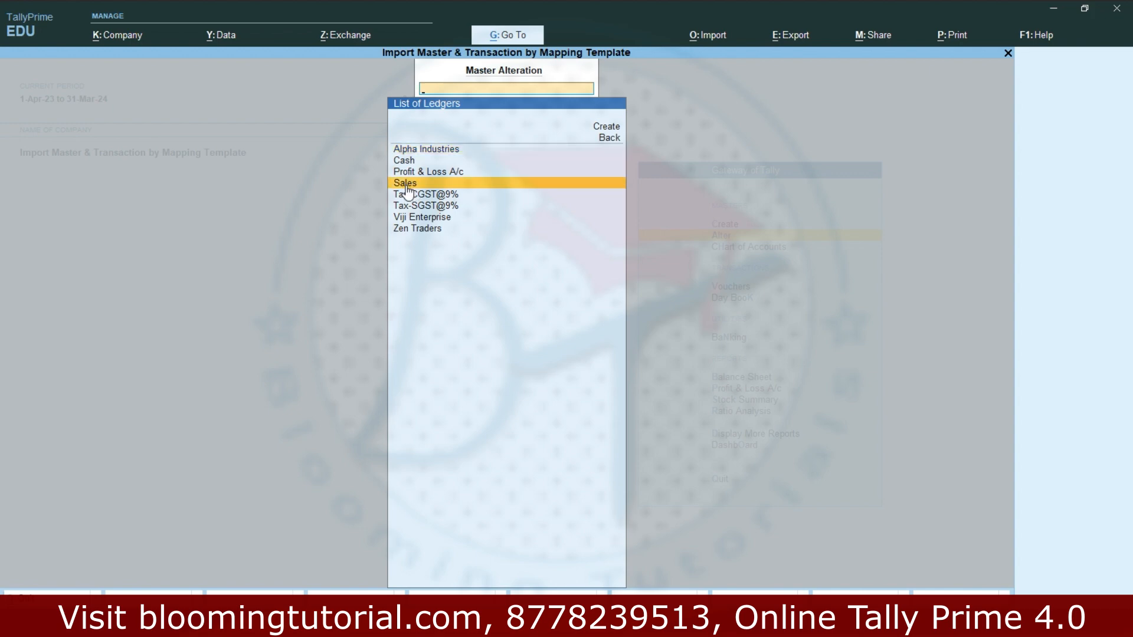
pyautogui.click(406, 184)
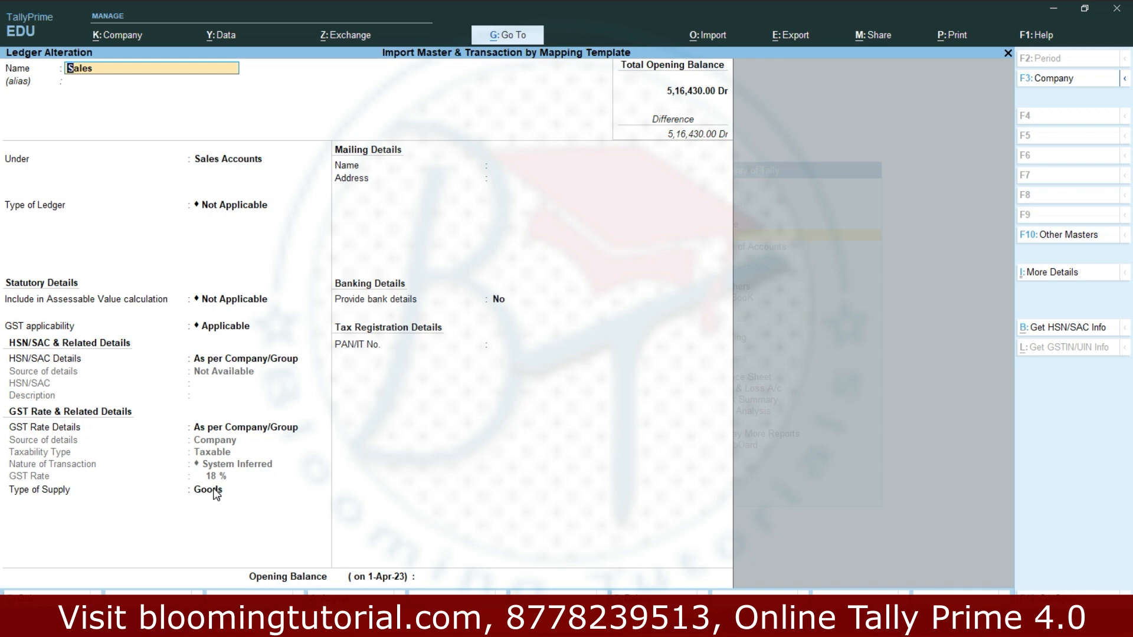
pyautogui.press('Escape')
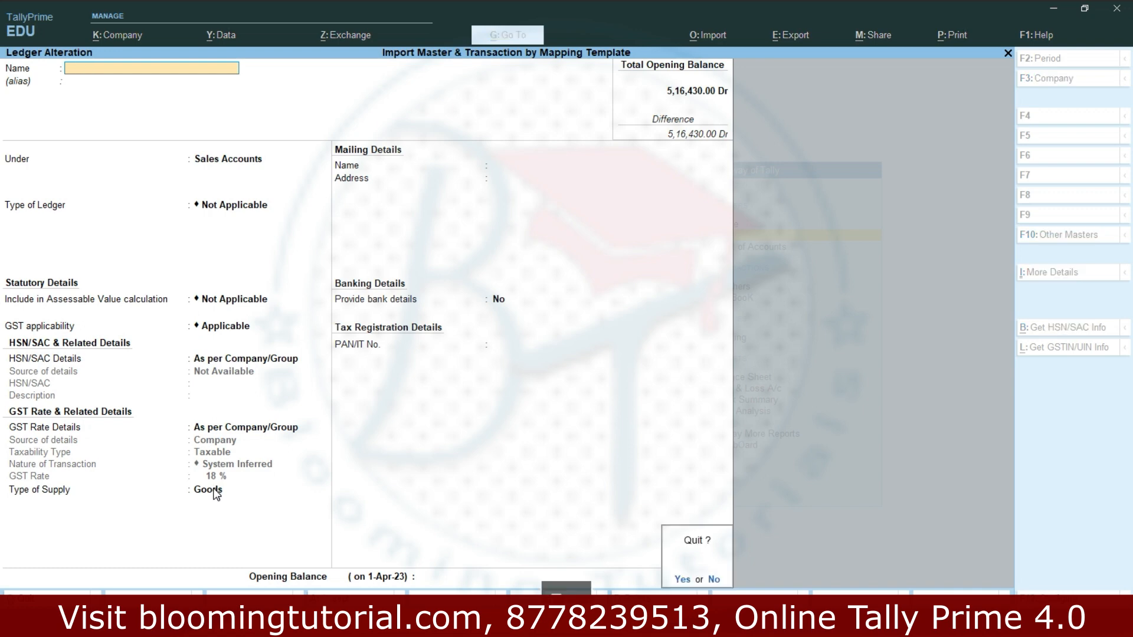
pyautogui.press('y')
pyautogui.press('Escape')
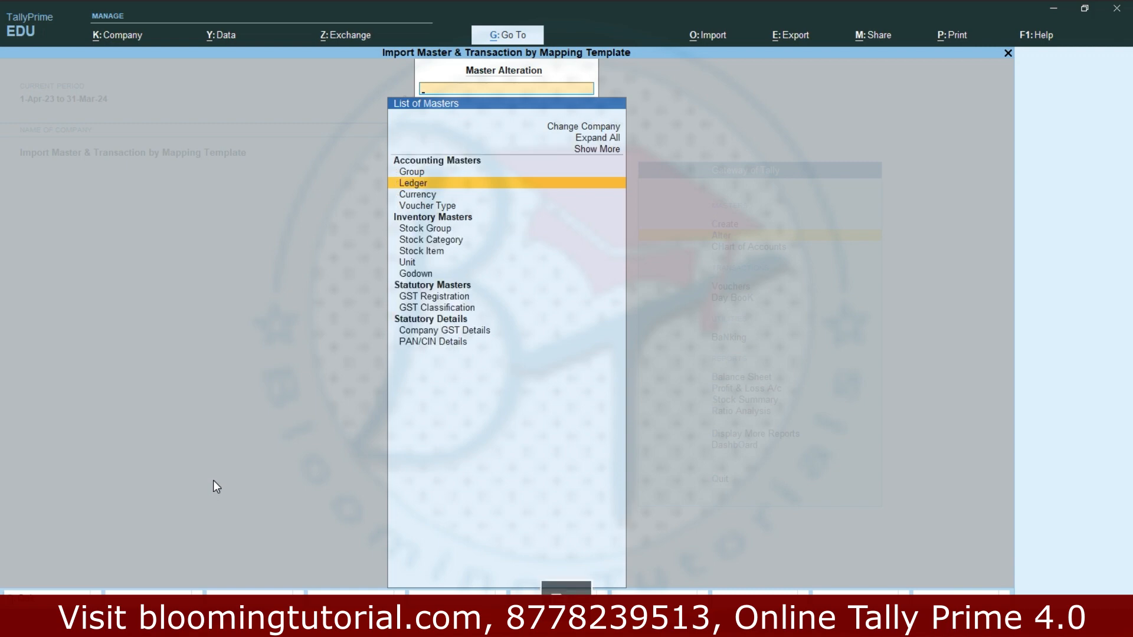
pyautogui.press('Escape')
# Review the company's GST rate and HSN/SAC details through the company features, and return to the Gateway of Tally
pyautogui.press('F11')
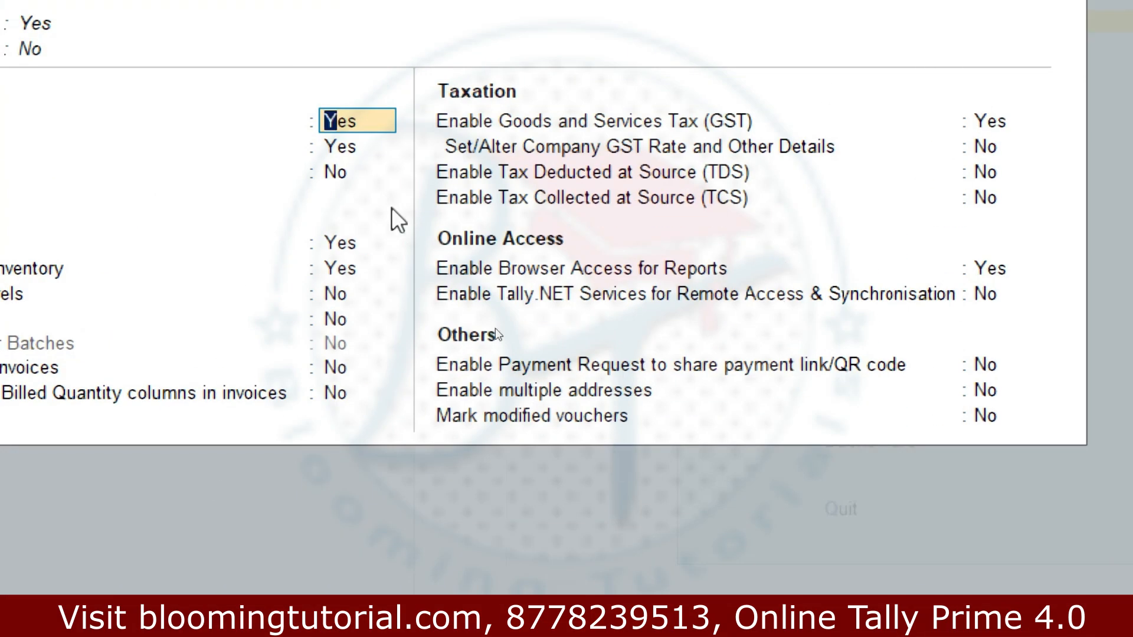
pyautogui.click(982, 149)
pyautogui.write('y')
pyautogui.press('Return')
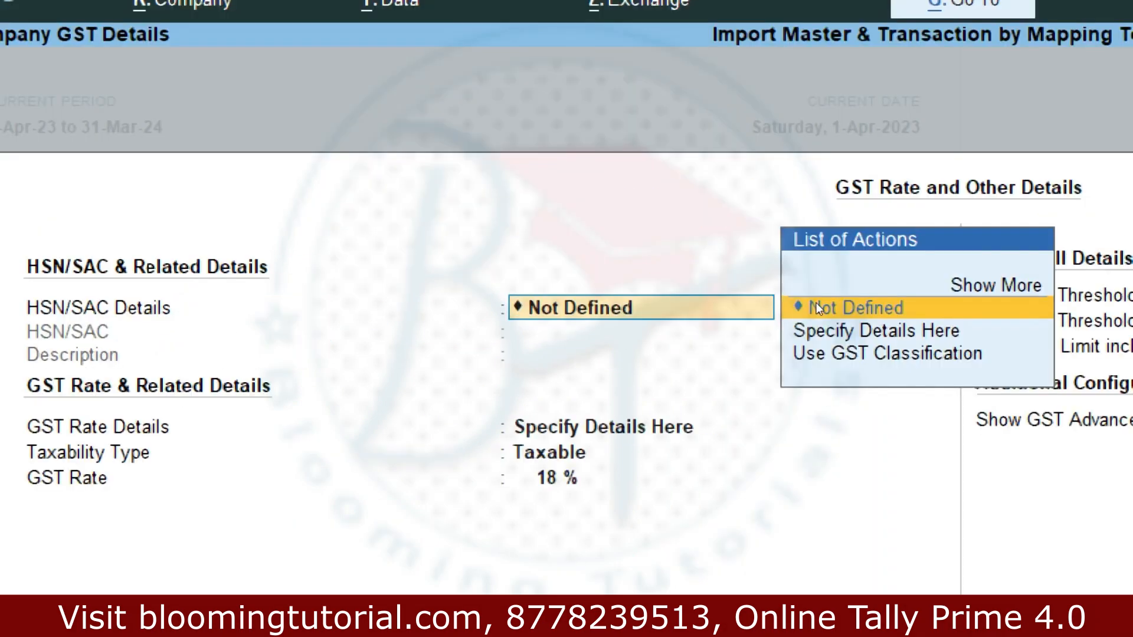
pyautogui.press('Return')
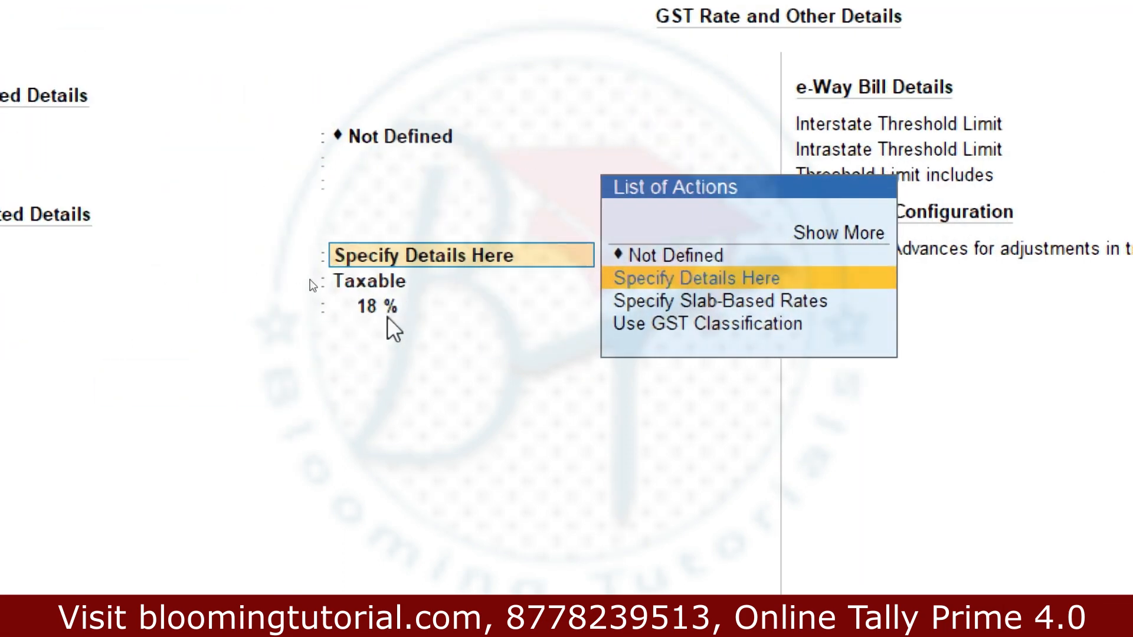
pyautogui.hotkey('ctrl', 'a')
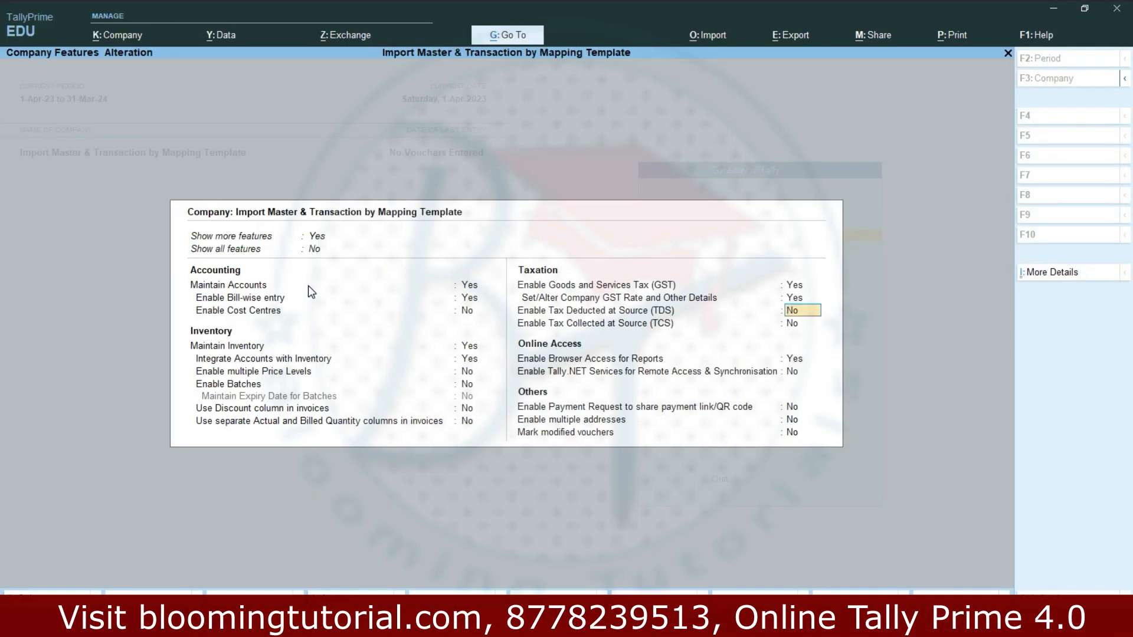
pyautogui.press('Escape')
pyautogui.press('Return')
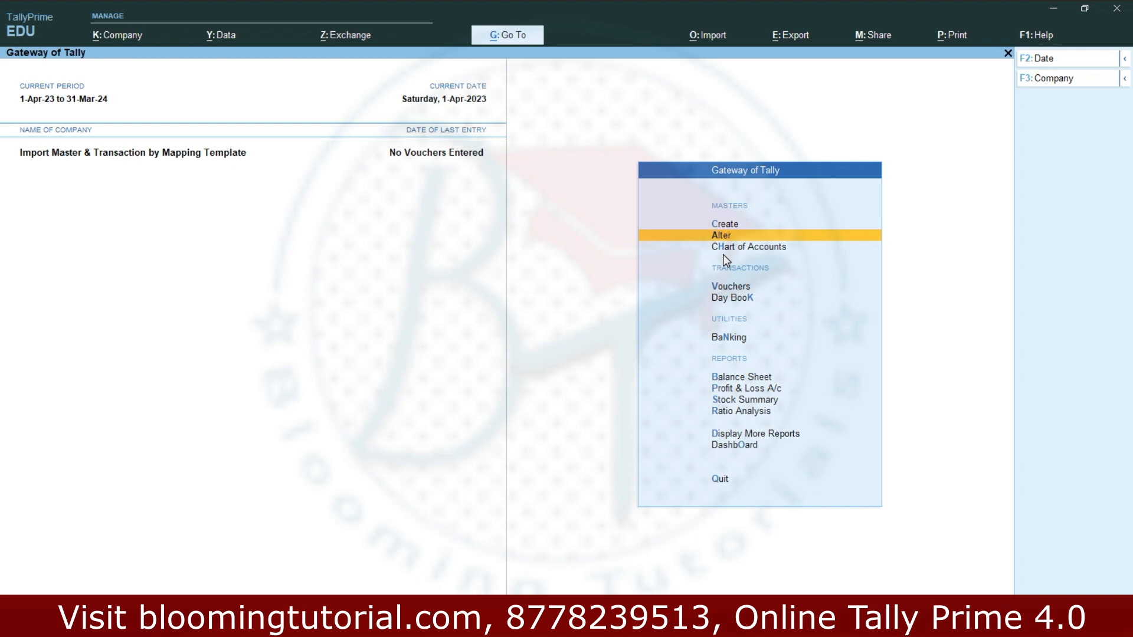
# Start a new transactions mapping template based on the Transcation worksheet of sales stationery.xlsx in D:\Export&Import
pyautogui.click(712, 38)
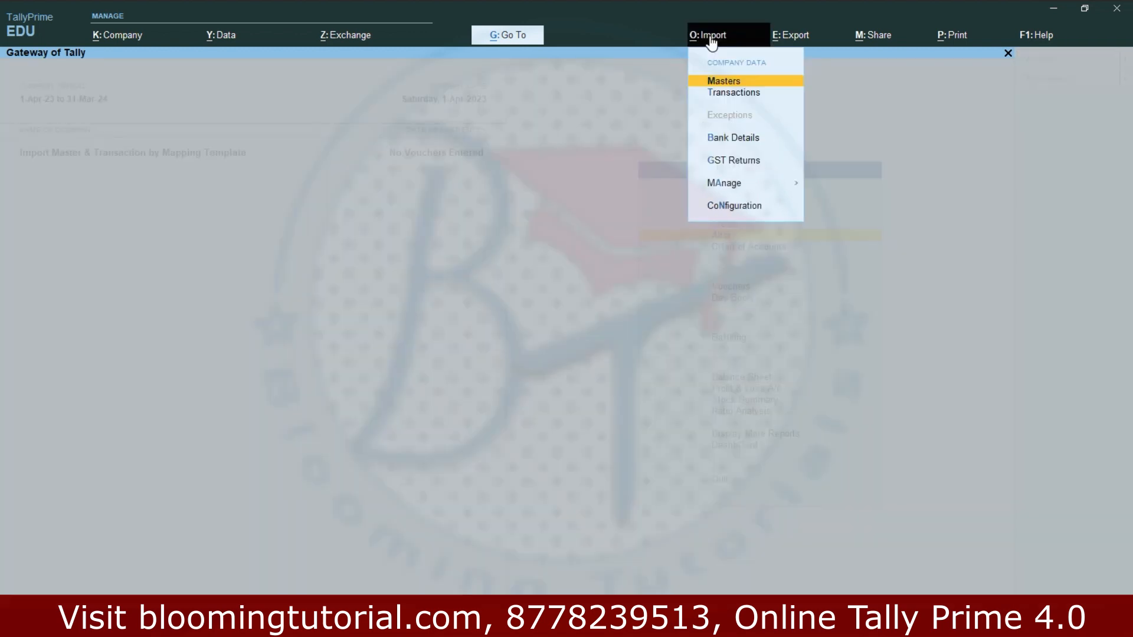
pyautogui.click(726, 183)
pyautogui.click(898, 221)
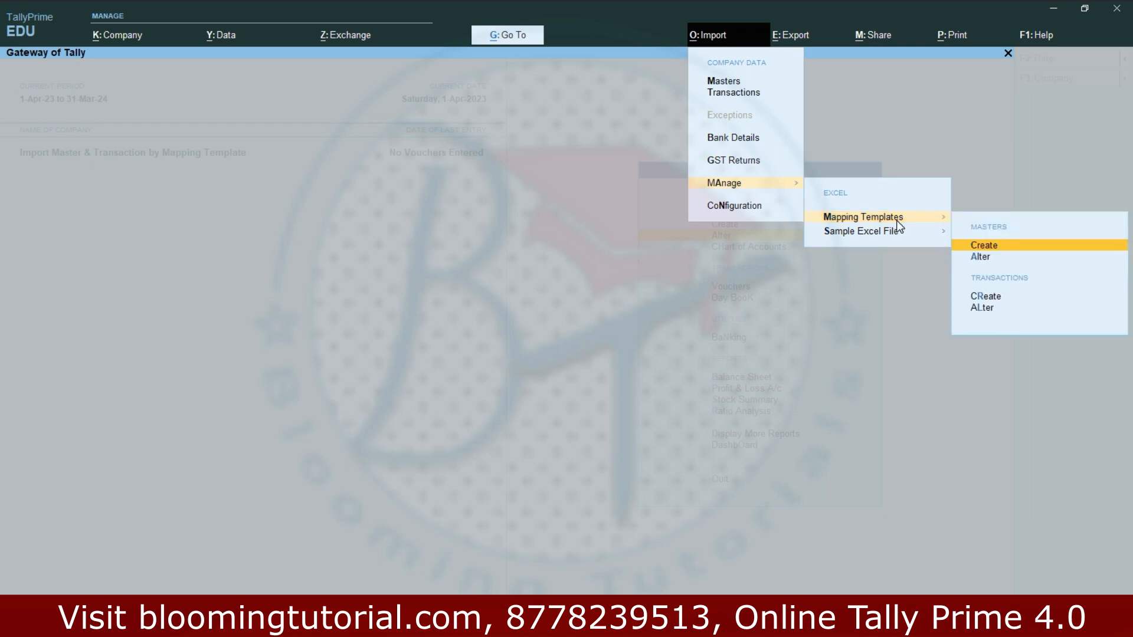
pyautogui.click(998, 301)
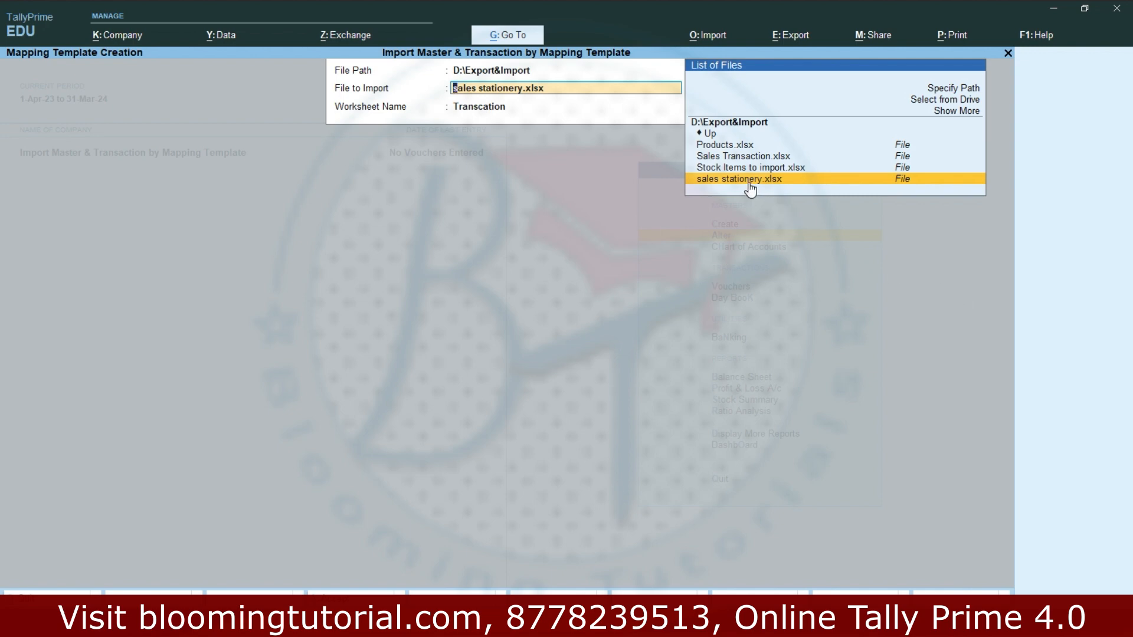
pyautogui.press('F9')
pyautogui.click(765, 183)
pyautogui.press('Return')
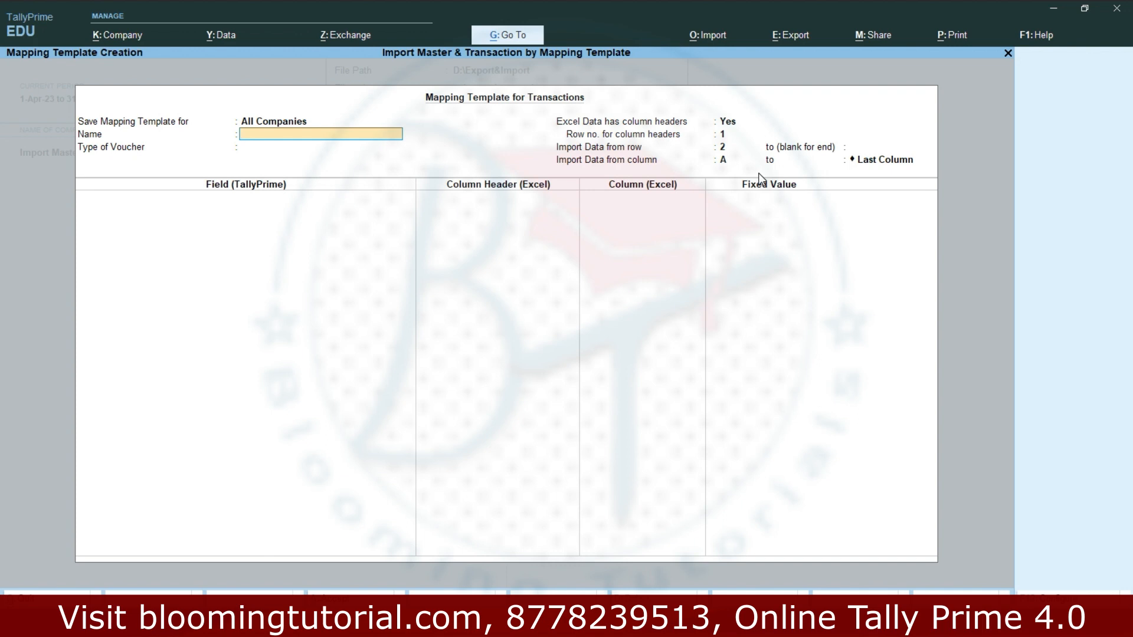
# Name the mapping template Sales Transaction Transfer and set its type of voucher to Accounting Vouchers
pyautogui.write('Sales Transaction Tras')
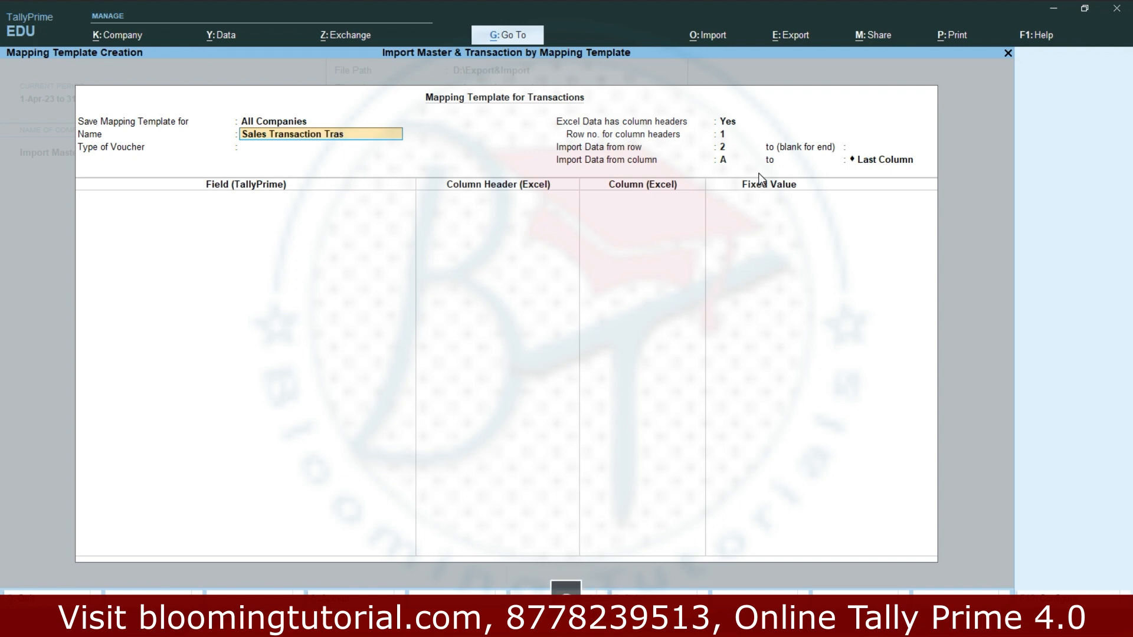
pyautogui.press('BackSpace')
pyautogui.write('nsfer')
pyautogui.press('Return')
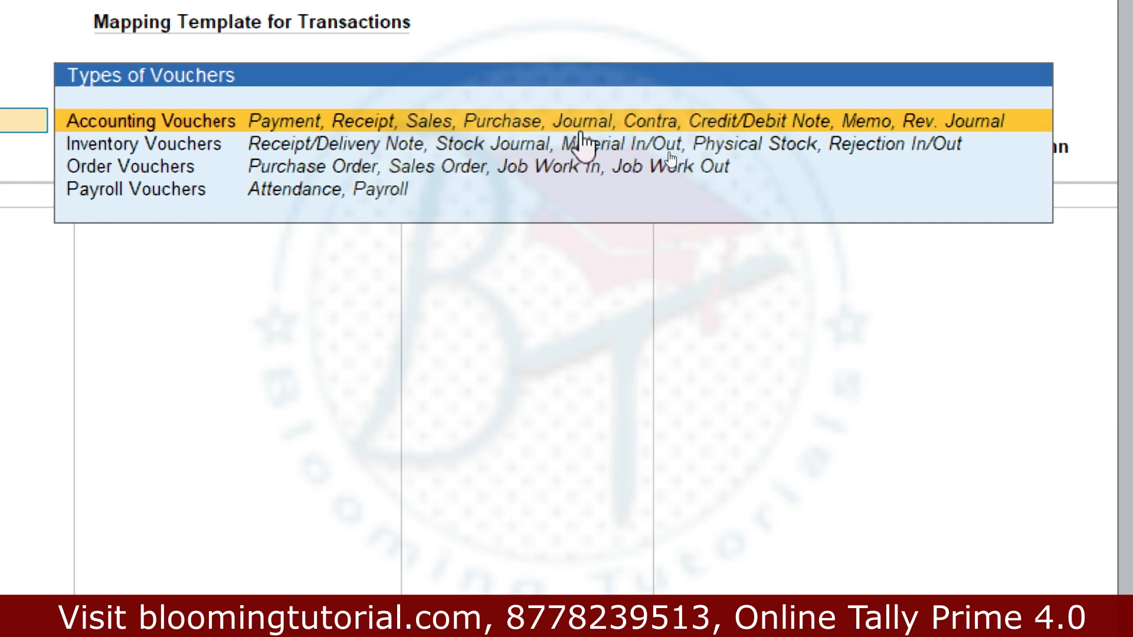
pyautogui.click(587, 129)
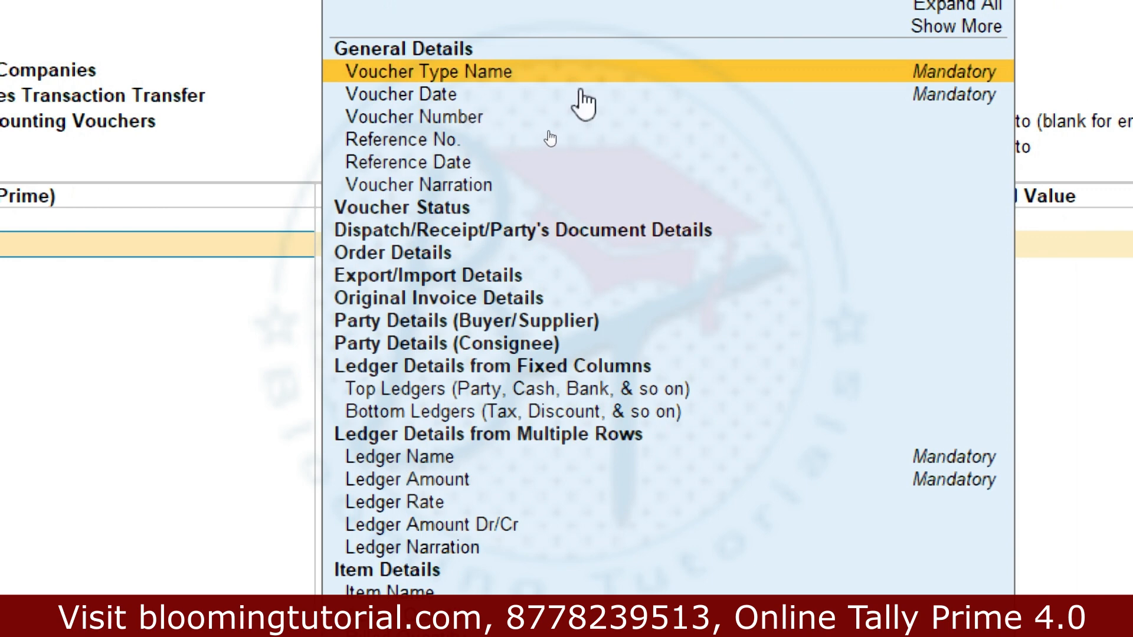
# Map Voucher Type Name to the Voucher Type column, Voucher Date to Date and Voucher Number to Invoice Number
pyautogui.click(459, 72)
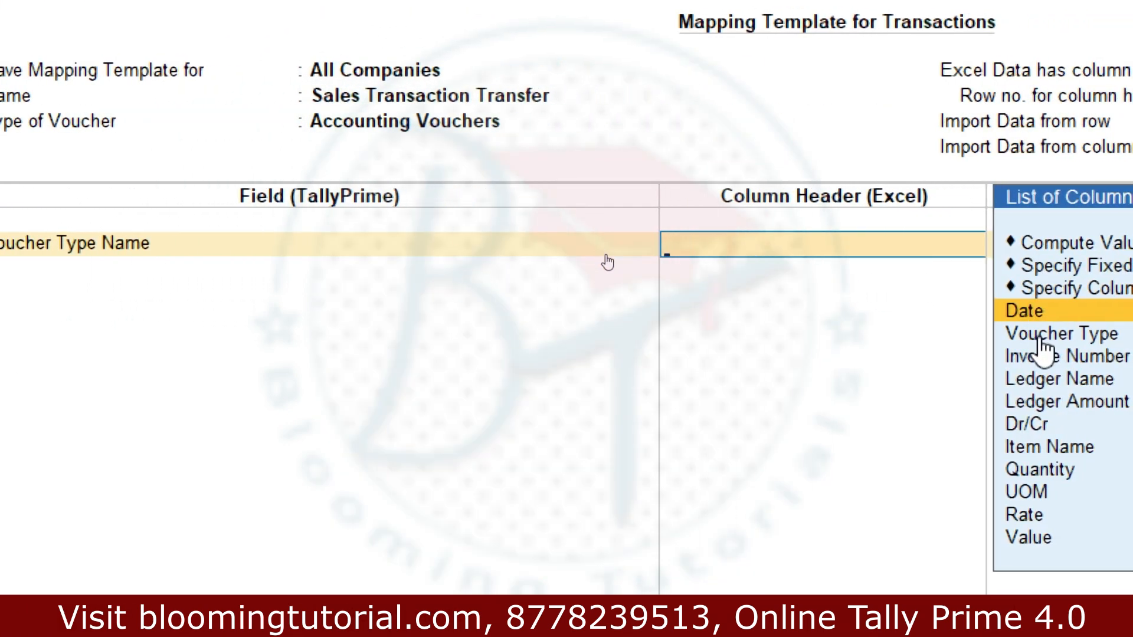
pyautogui.click(1042, 335)
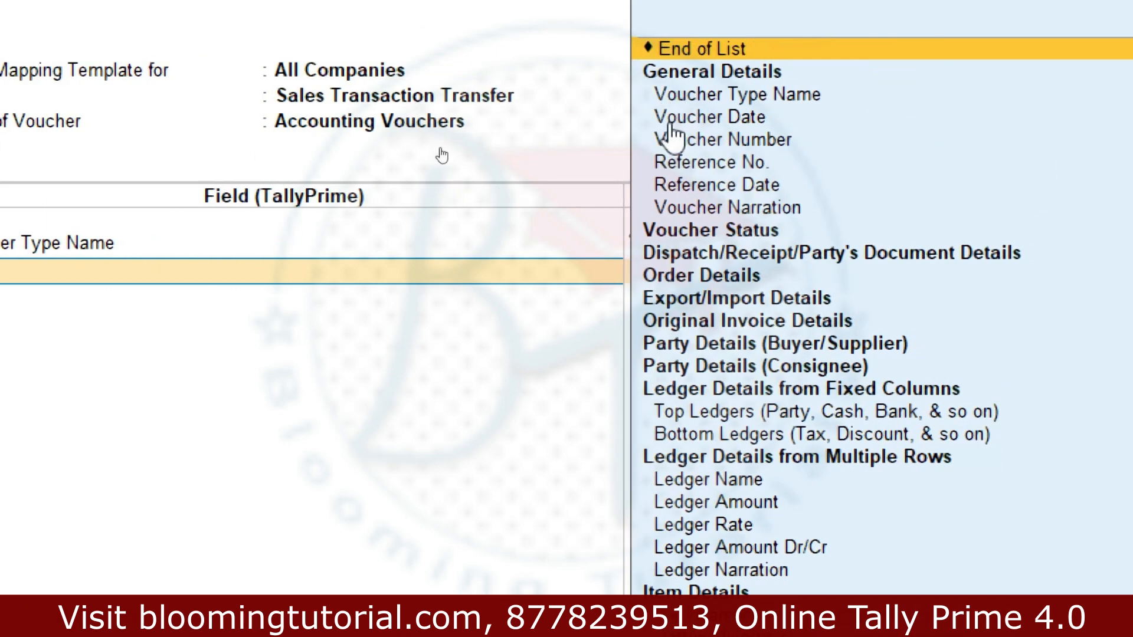
pyautogui.click(691, 122)
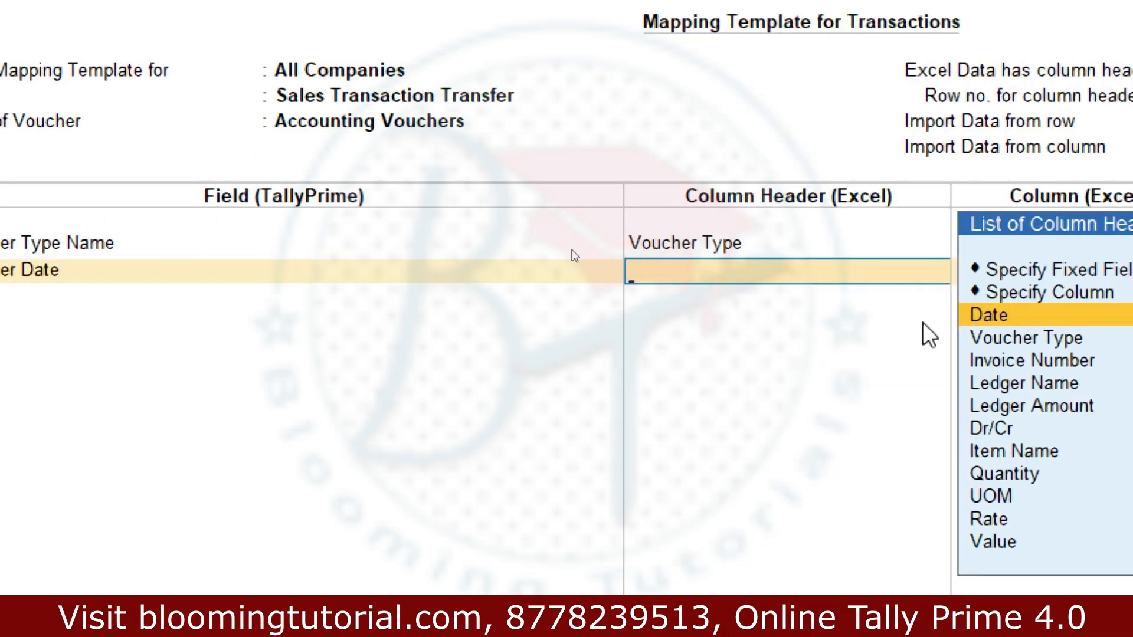
pyautogui.click(1027, 317)
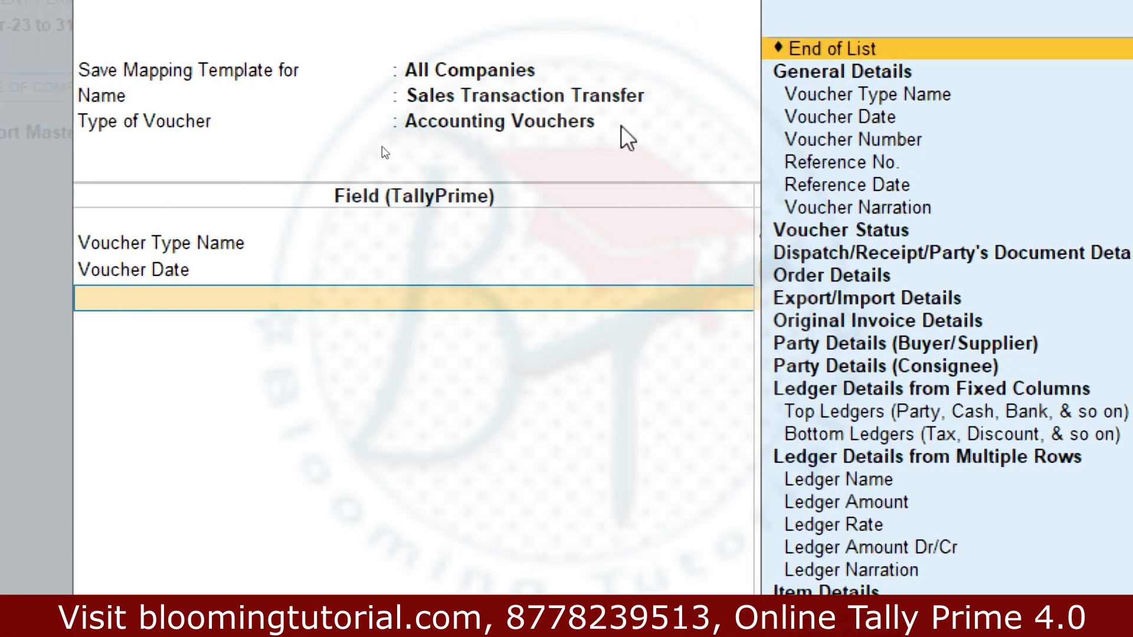
pyautogui.click(909, 142)
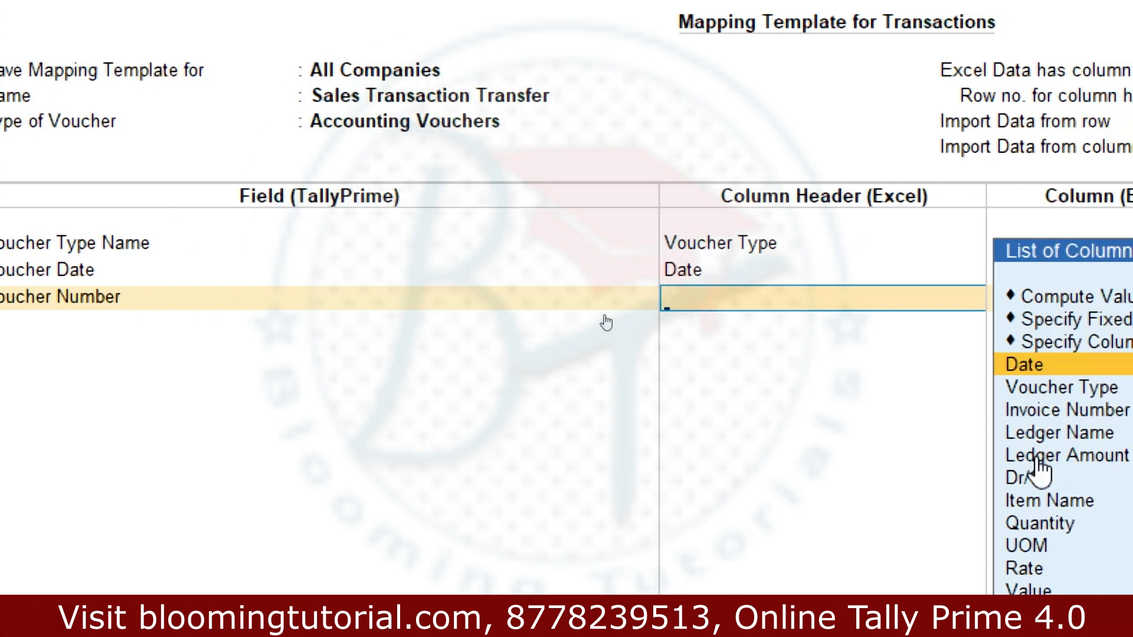
pyautogui.click(1042, 410)
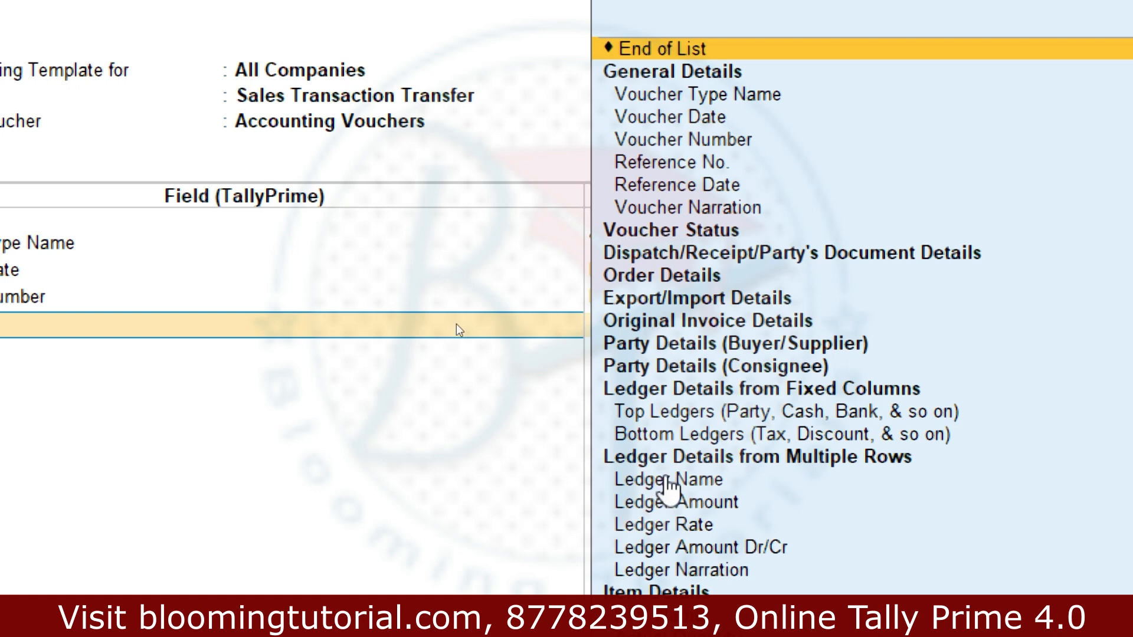
# Map the multiple-row ledger fields Ledger Name, Ledger Amount and Ledger Amount Dr/Cr to the Ledger Name, Ledger Amount and Dr/Cr columns
pyautogui.click(667, 480)
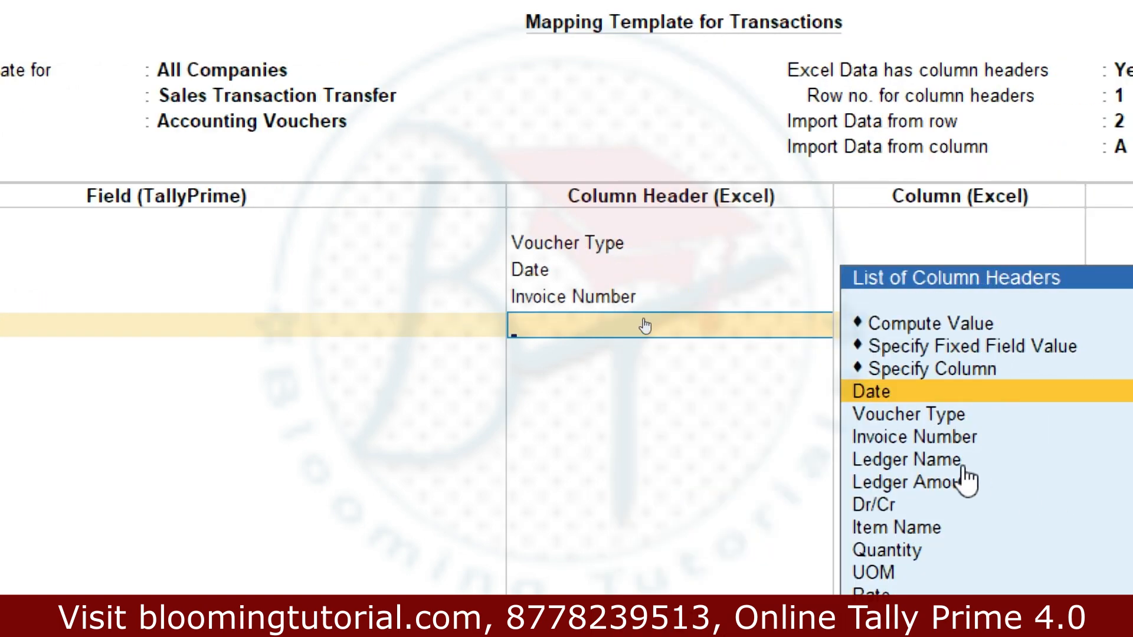
pyautogui.click(1033, 463)
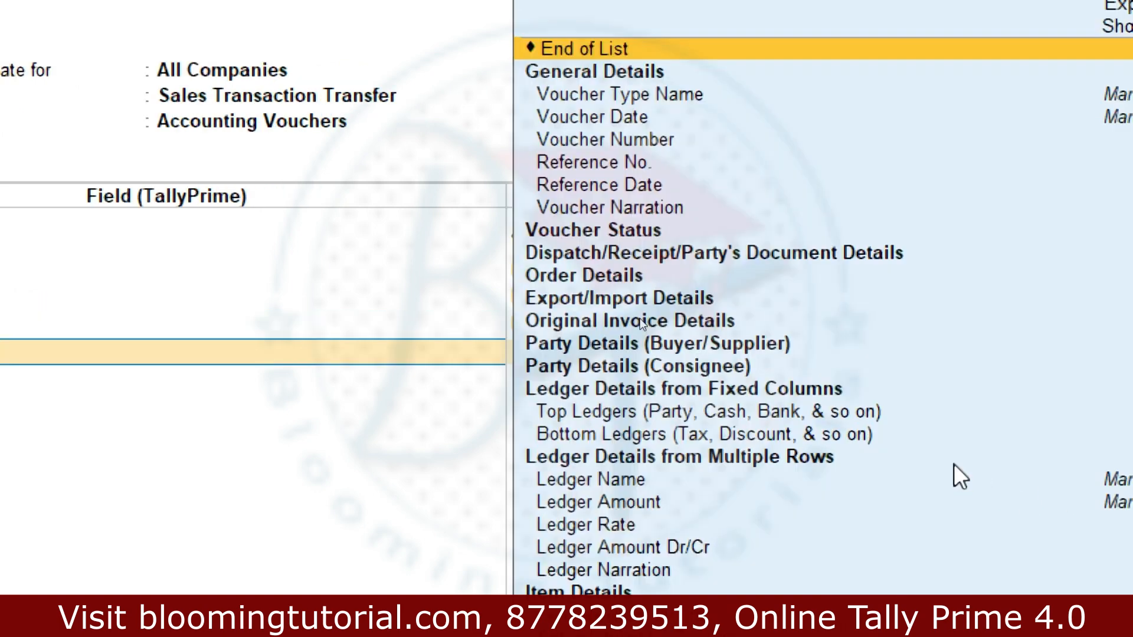
pyautogui.click(596, 508)
pyautogui.click(938, 510)
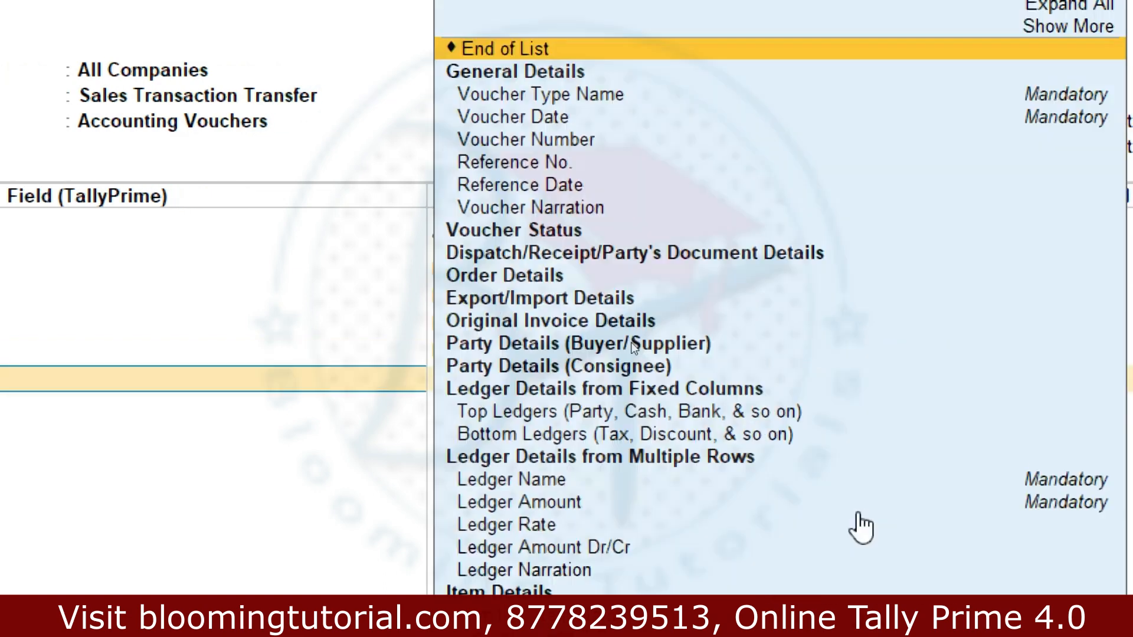
pyautogui.click(613, 549)
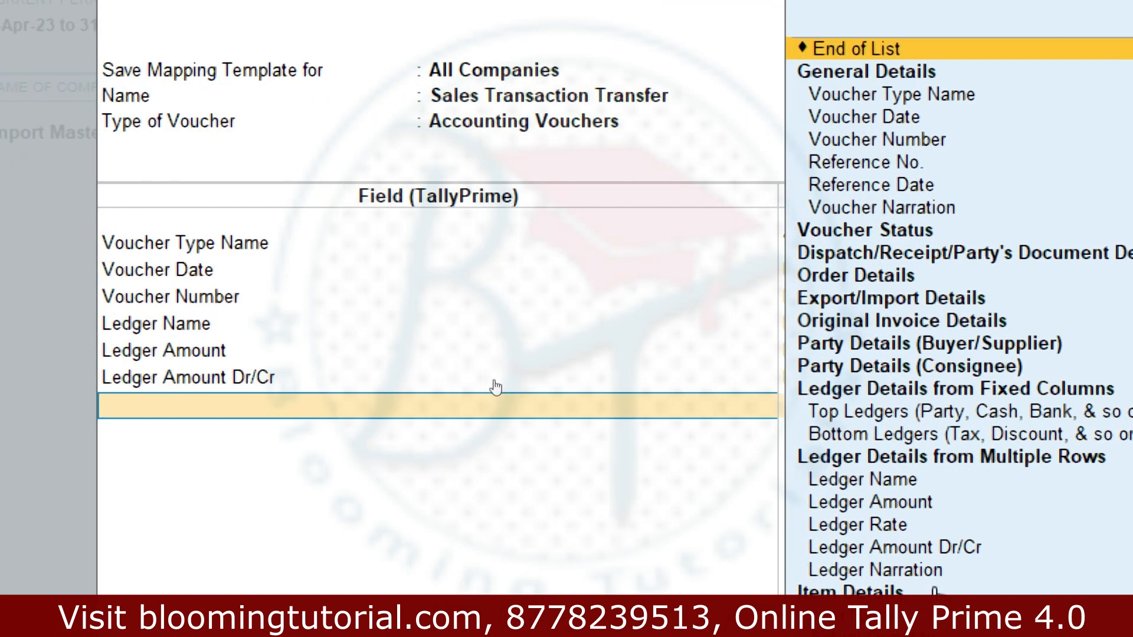
# Map Item Name, Billed Quantity, Item Rate and Item Amount to the Item Name, Quantity, Rate and Value columns
pyautogui.click(891, 579)
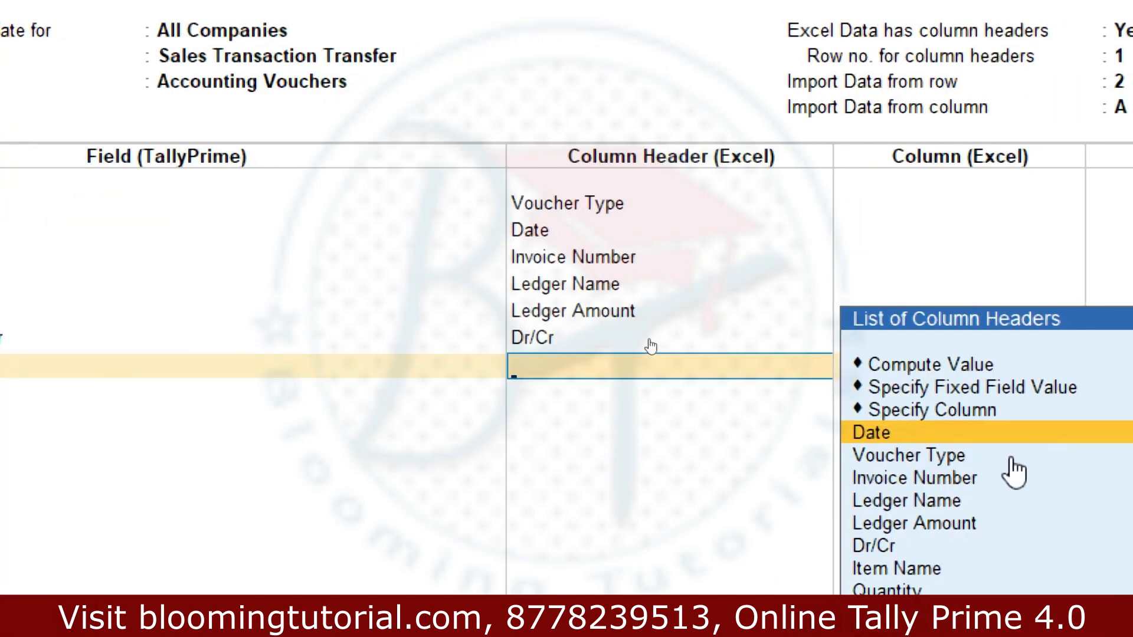
pyautogui.click(909, 558)
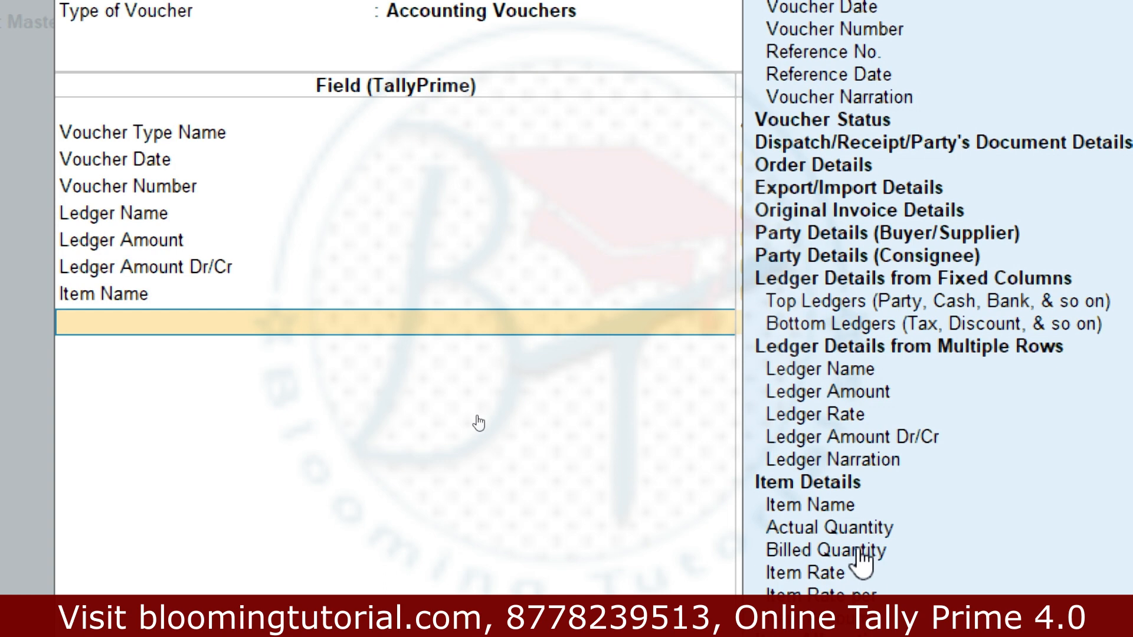
pyautogui.click(861, 550)
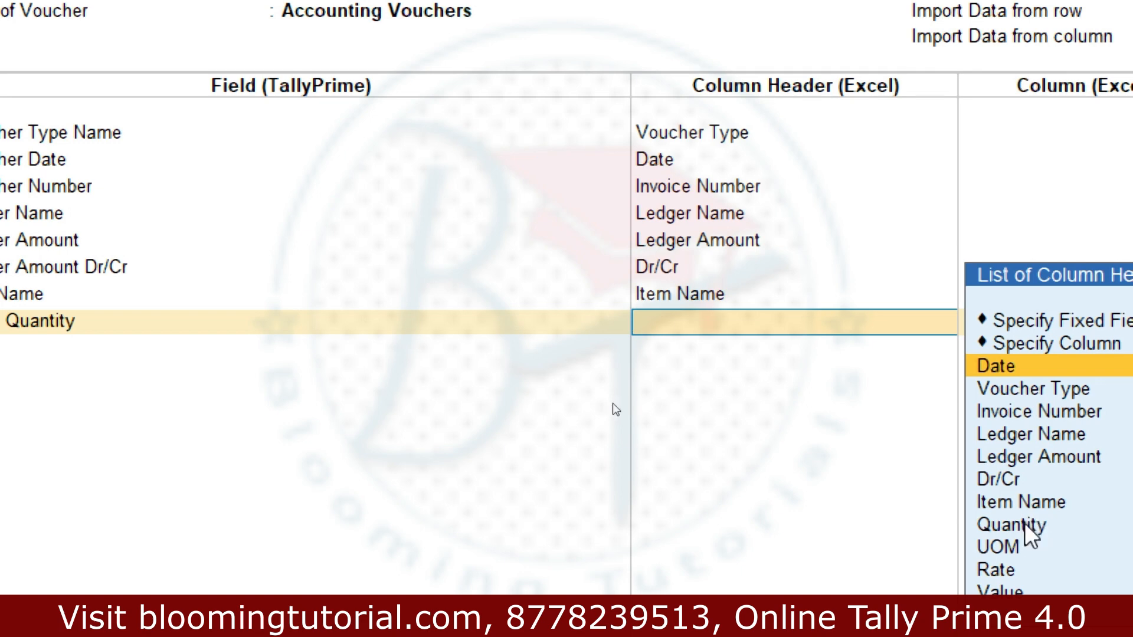
pyautogui.click(1039, 522)
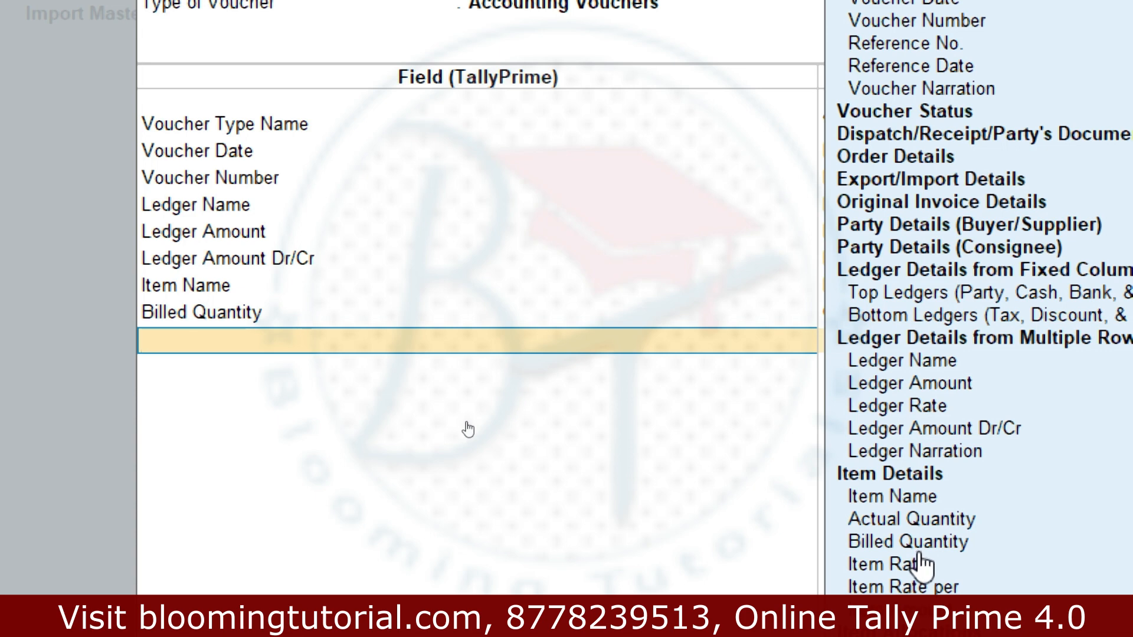
pyautogui.click(918, 563)
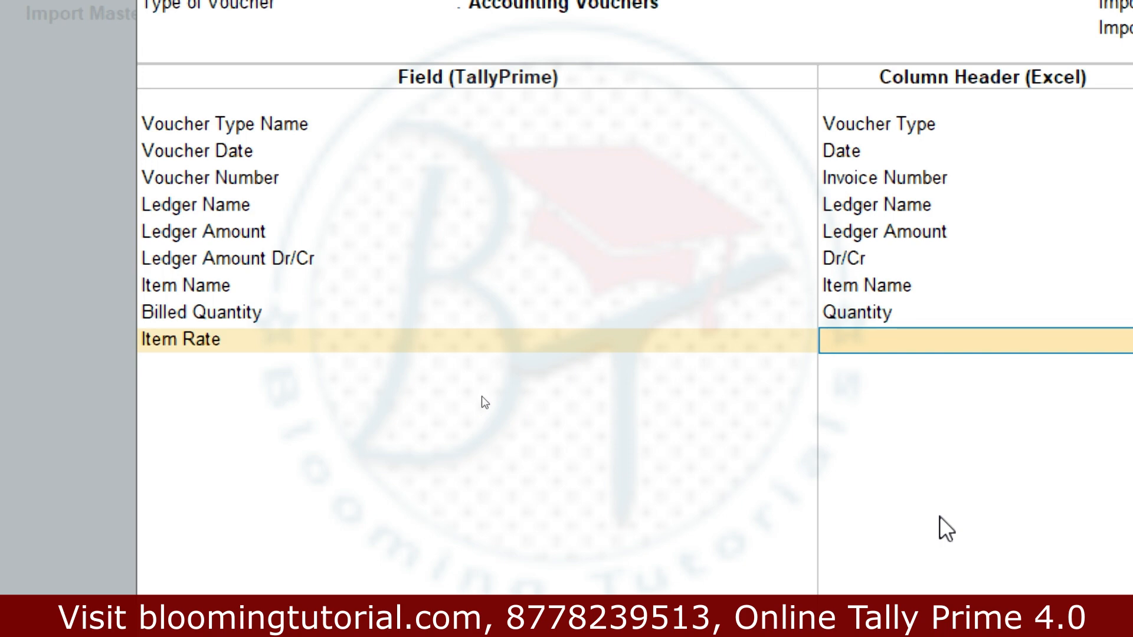
pyautogui.click(955, 582)
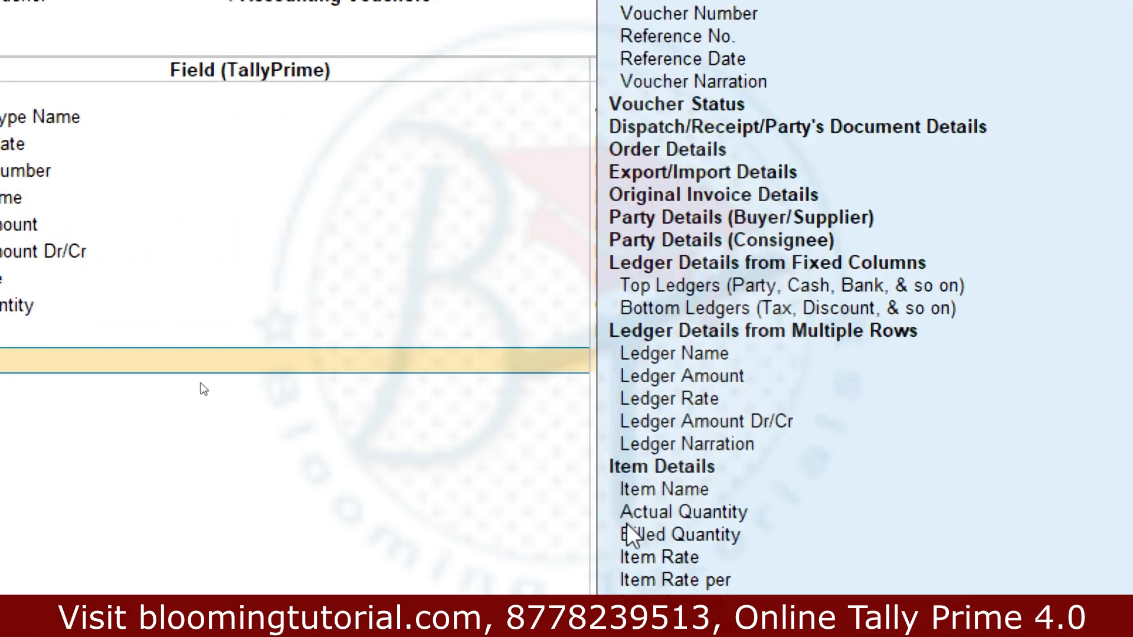
pyautogui.click(729, 600)
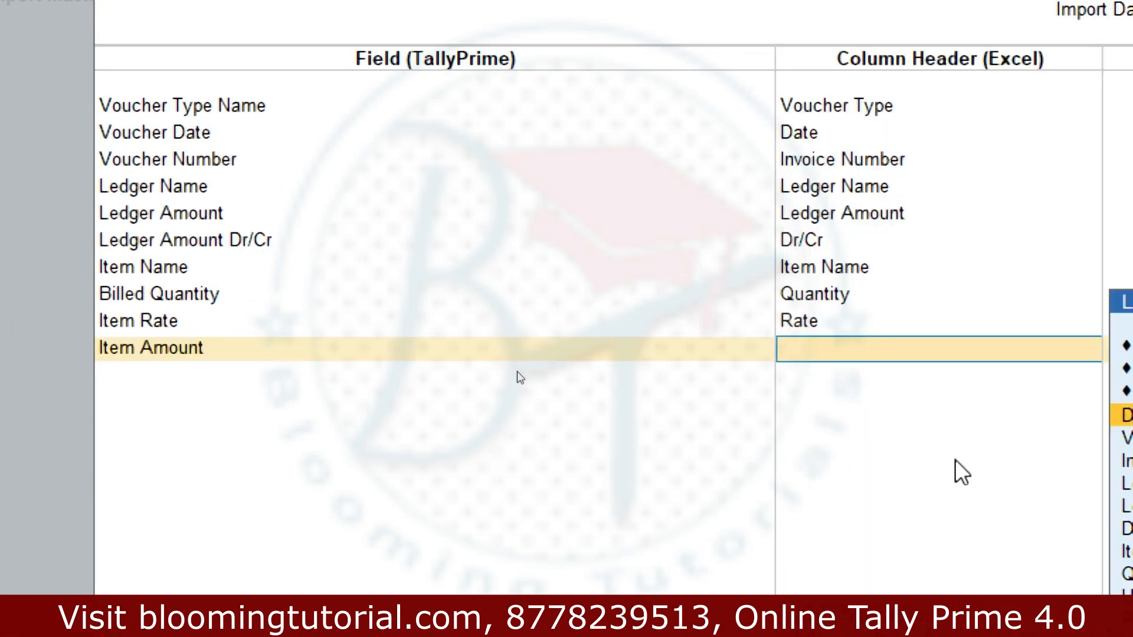
pyautogui.click(971, 611)
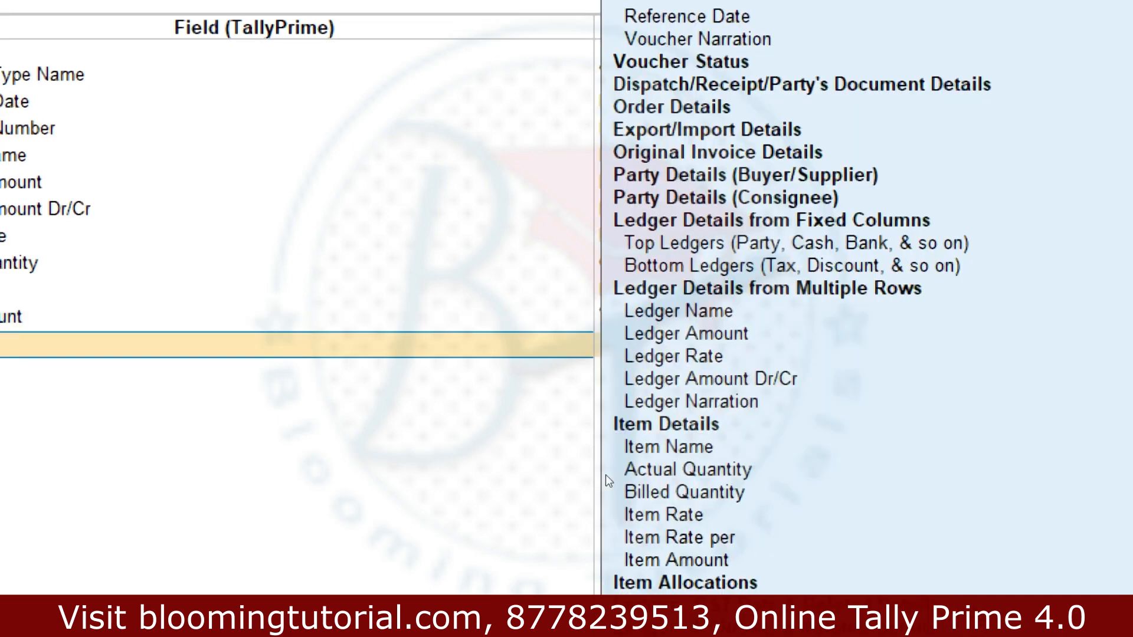
# End the field mapping list and save the Sales Transaction Transfer mapping template
pyautogui.press('Escape')
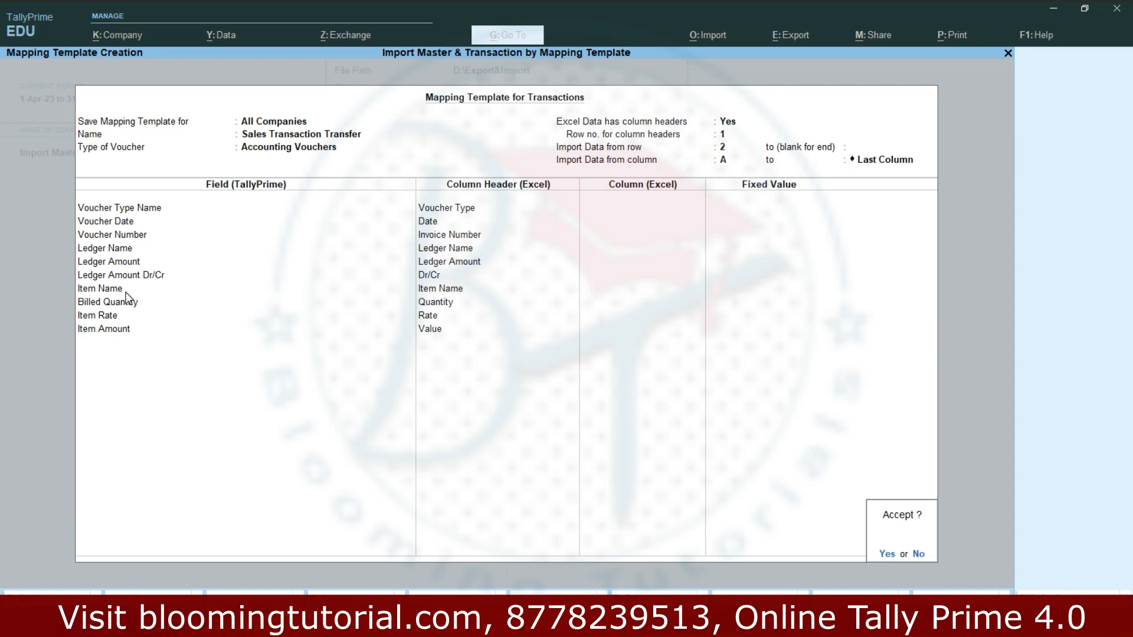
pyautogui.click(887, 555)
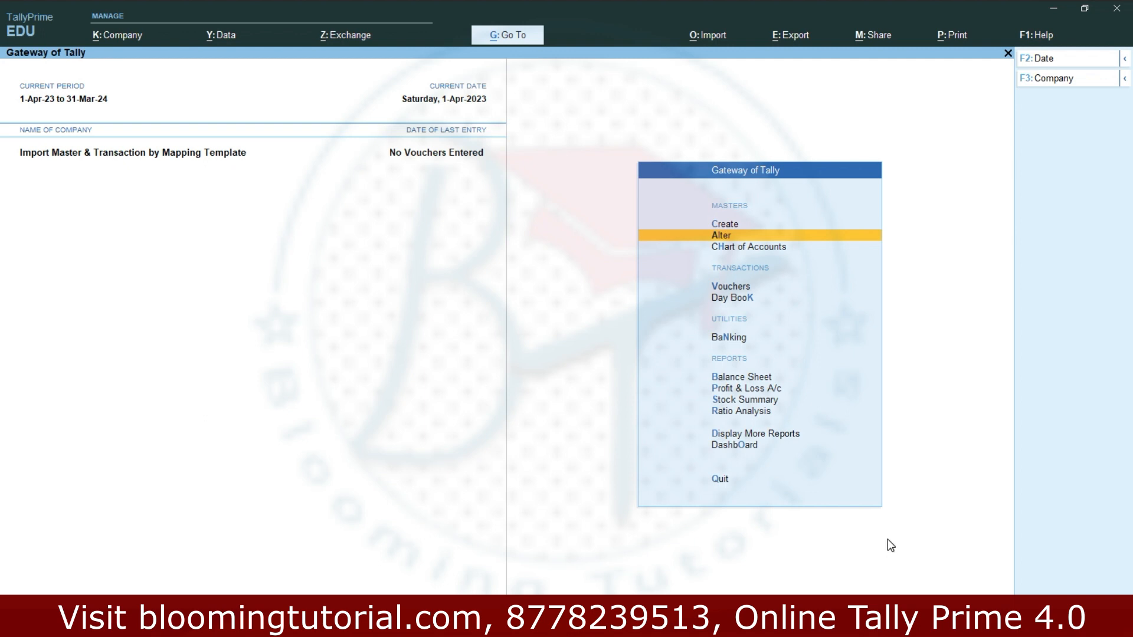
# Set up a transactions import from the Transcation worksheet of sales stationery.xlsx using the Sales Transaction Transfer mapping template
pyautogui.click(712, 38)
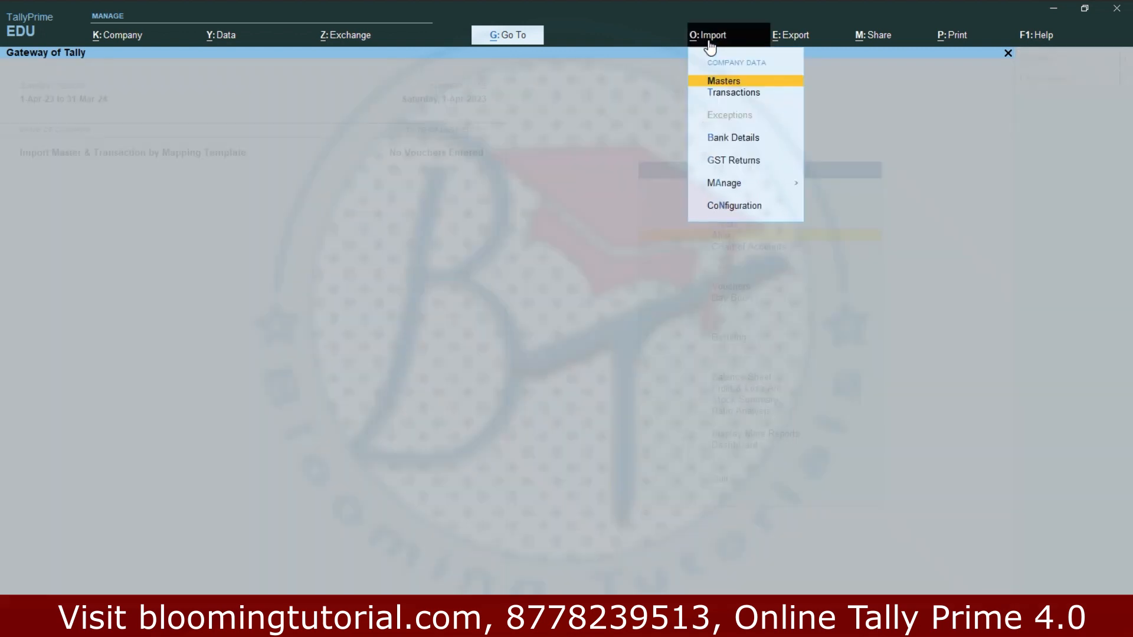
pyautogui.click(741, 98)
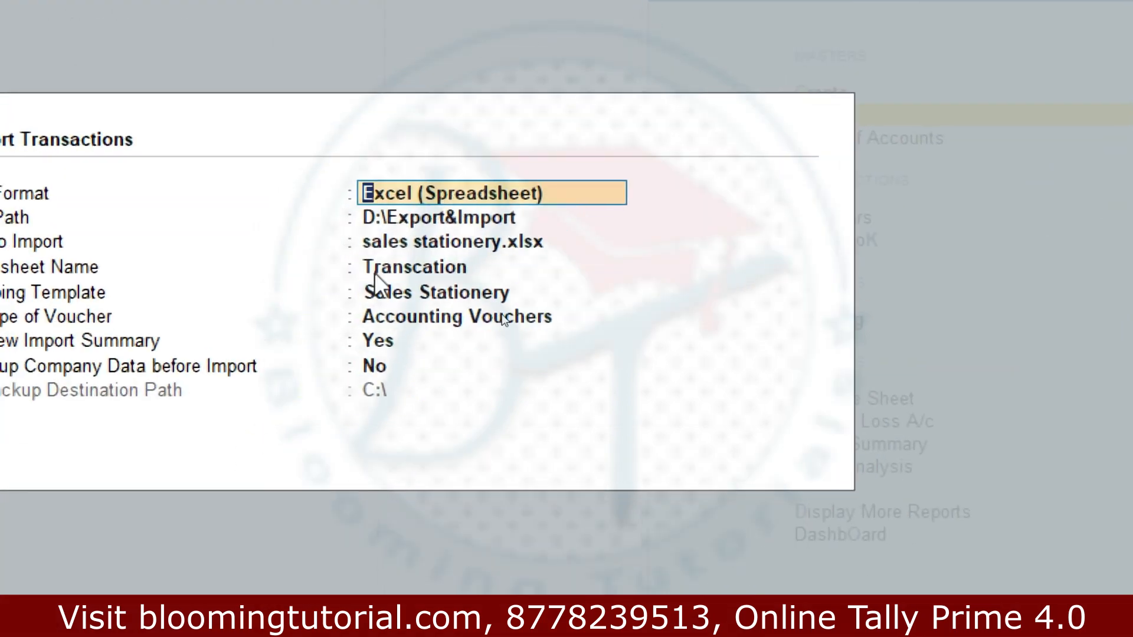
pyautogui.press('Return')
pyautogui.press('Return')
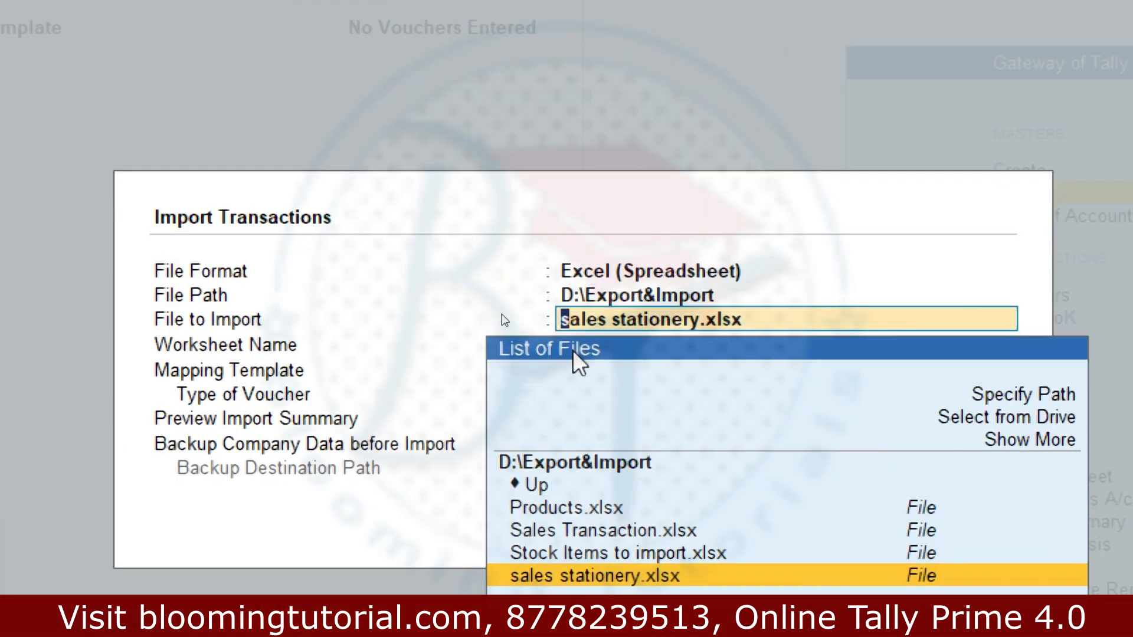
pyautogui.press('Return')
pyautogui.press('Return')
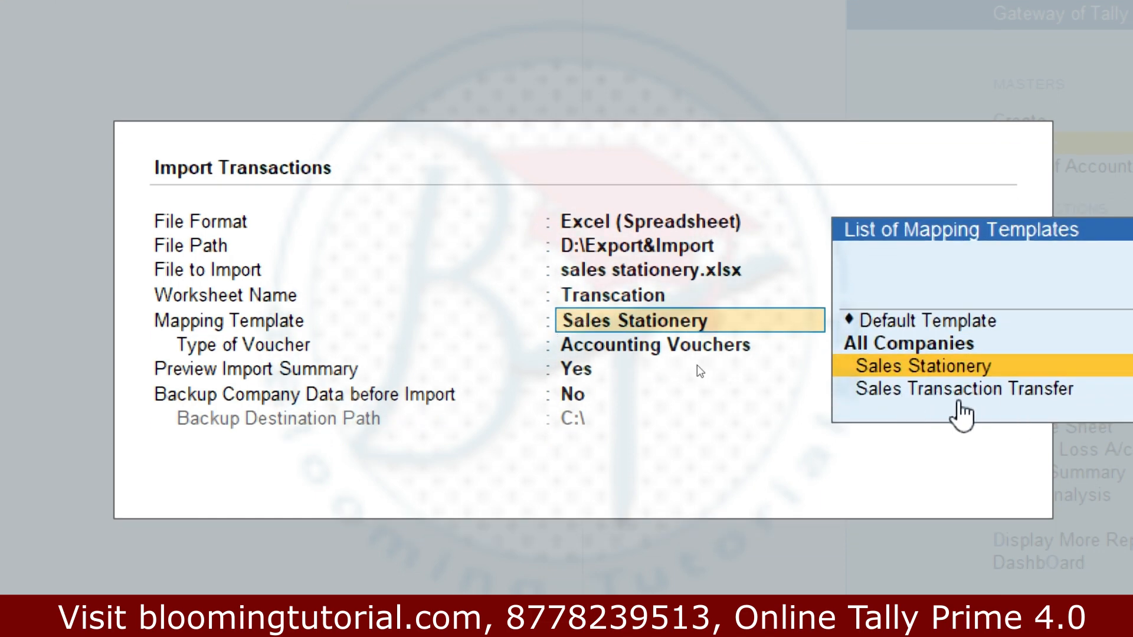
pyautogui.click(1012, 390)
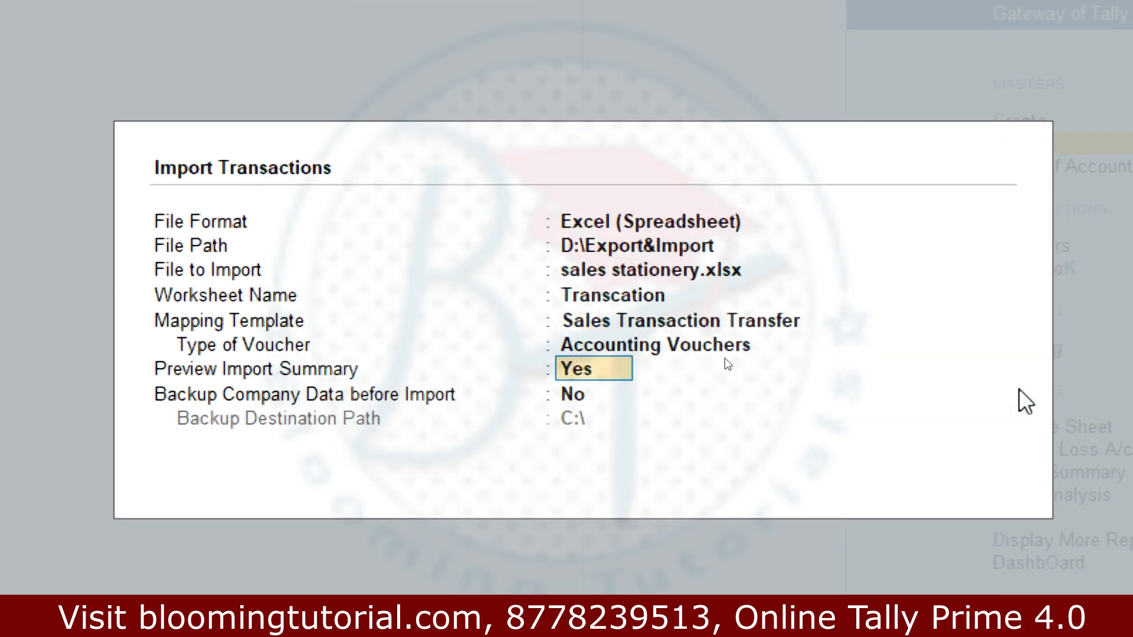
# Keep the import summary preview on and the company data backup off, and import the previewed sales vouchers
pyautogui.press('Return')
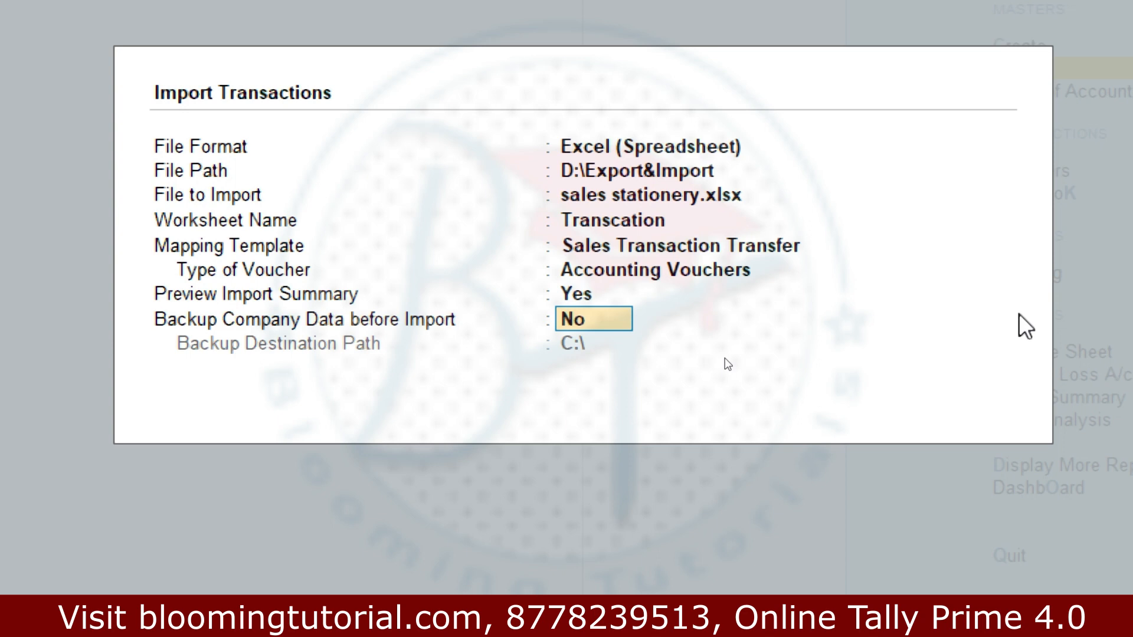
pyautogui.press('Return')
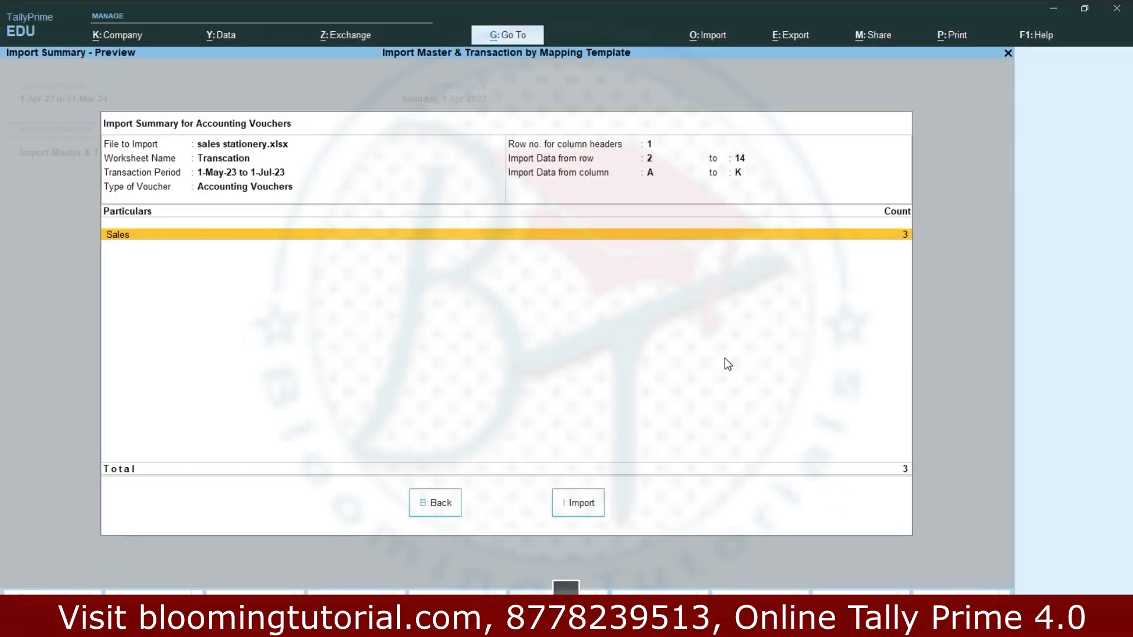
pyautogui.click(590, 521)
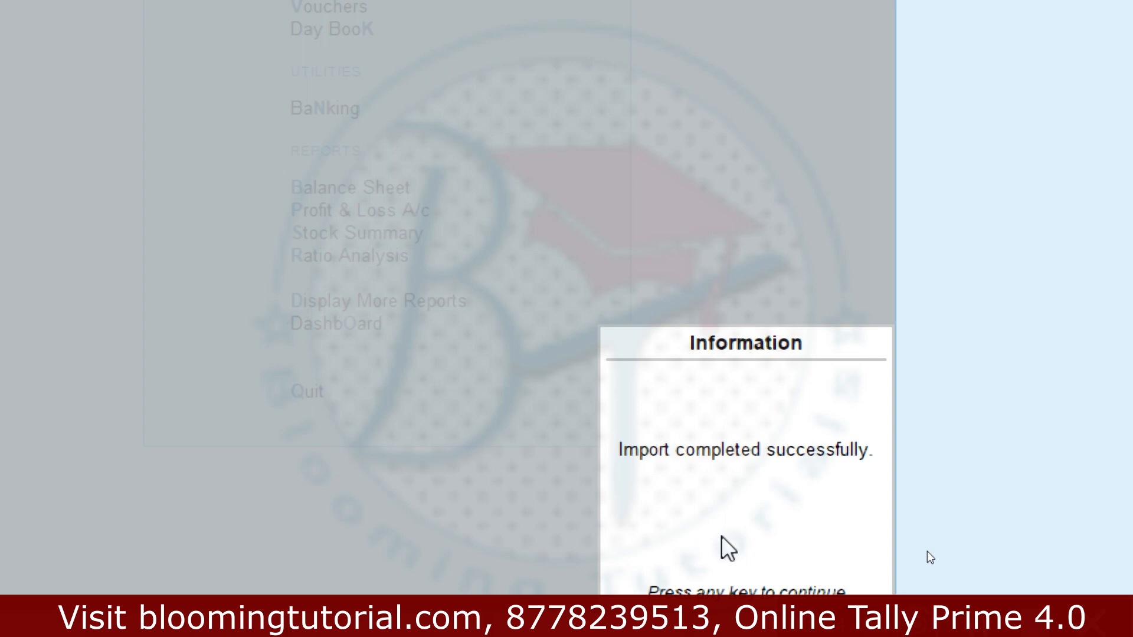
pyautogui.press('Return')
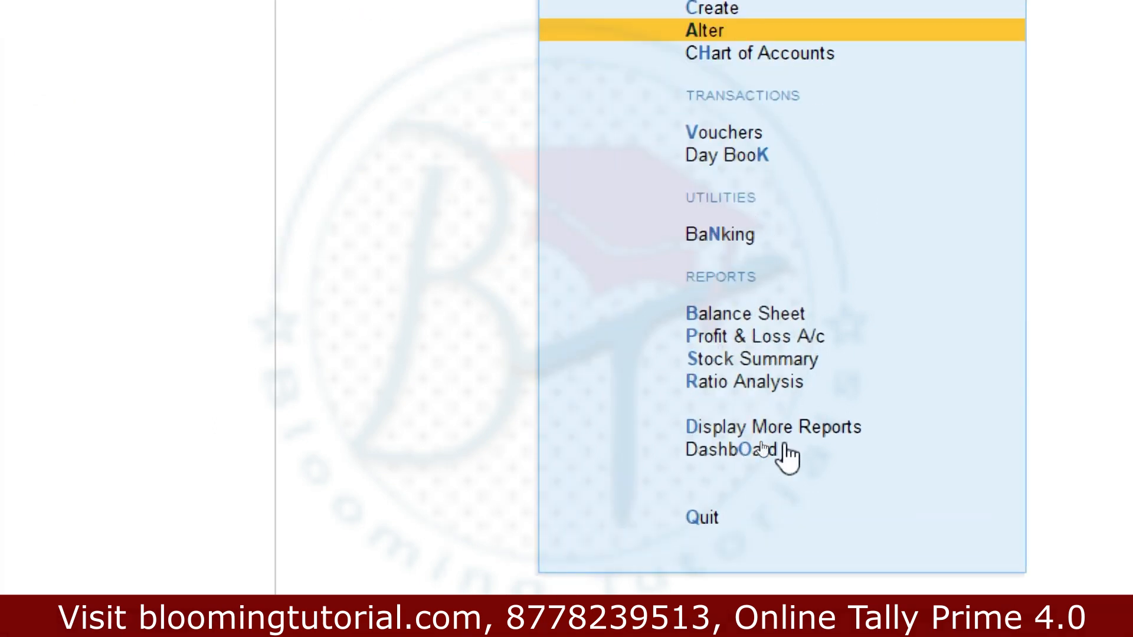
# Open the Day Book for the period 1-Apr-23 to 31-Mar-24 and show the vouchers in detailed format
pyautogui.click(773, 426)
pyautogui.press('Up')
pyautogui.press('Up')
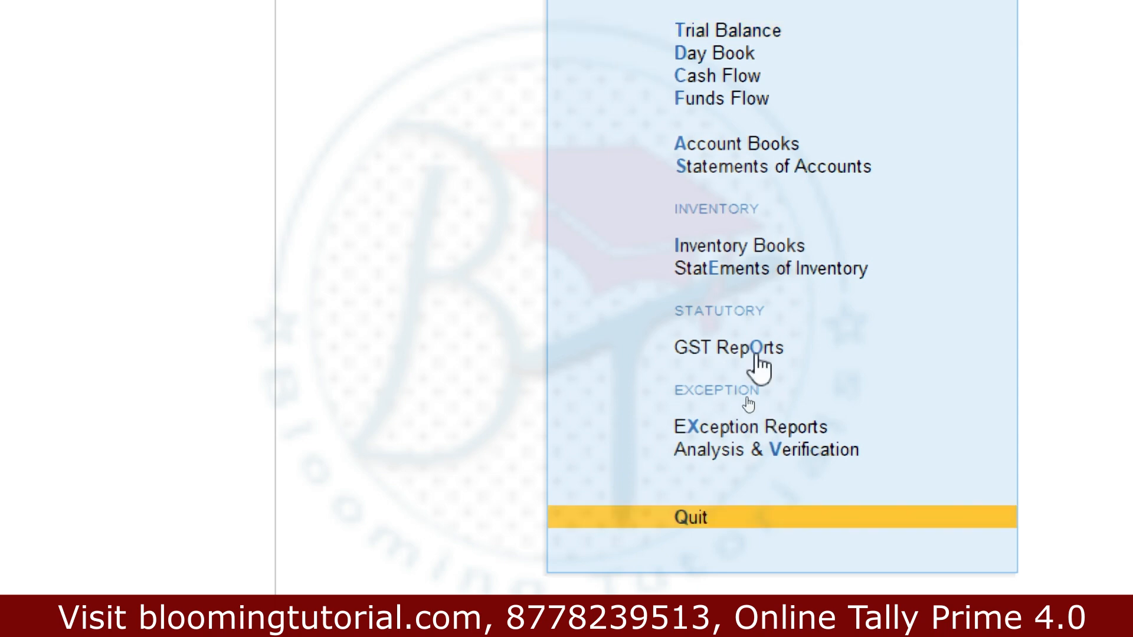
pyautogui.click(734, 158)
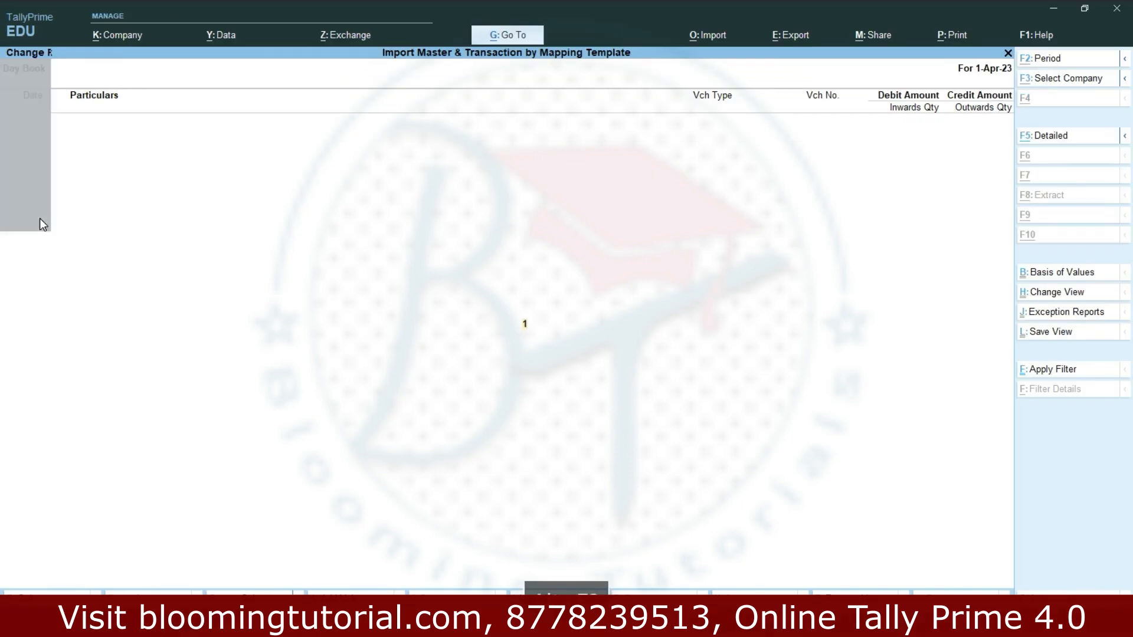
pyautogui.write('1.4')
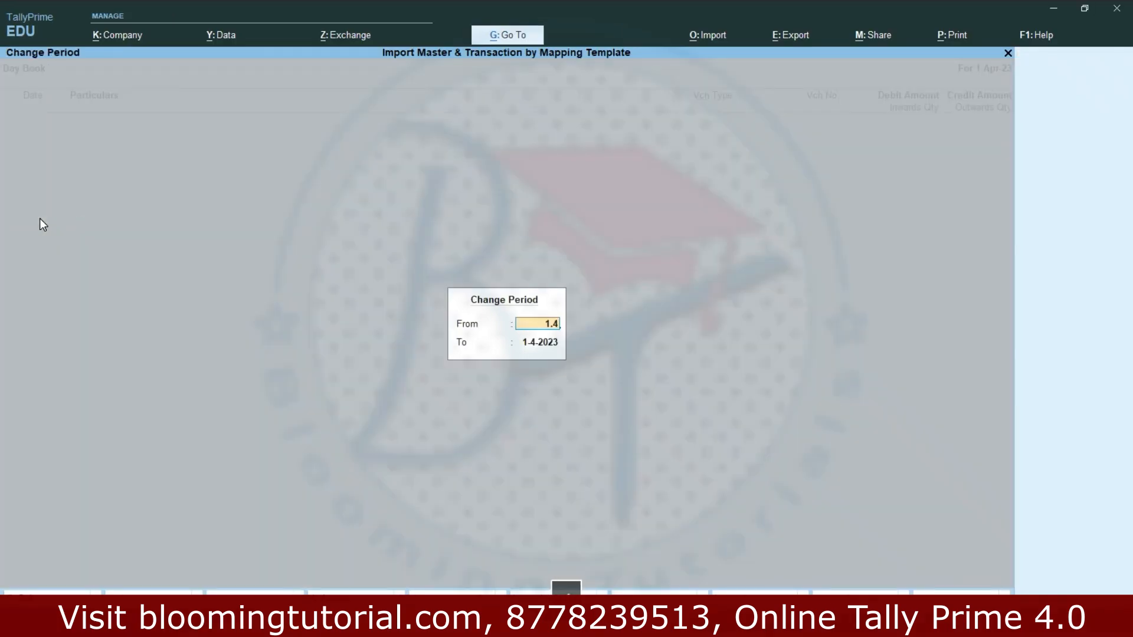
pyautogui.press('Return')
pyautogui.write('31.3')
pyautogui.press('Return')
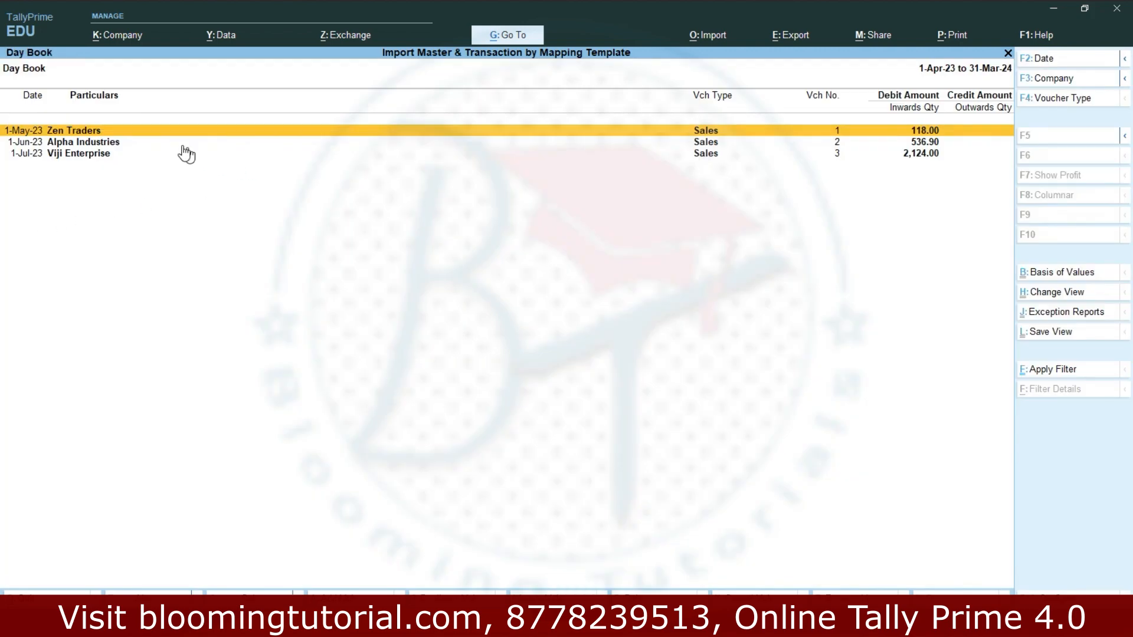
pyautogui.hotkey('alt', 'F5')
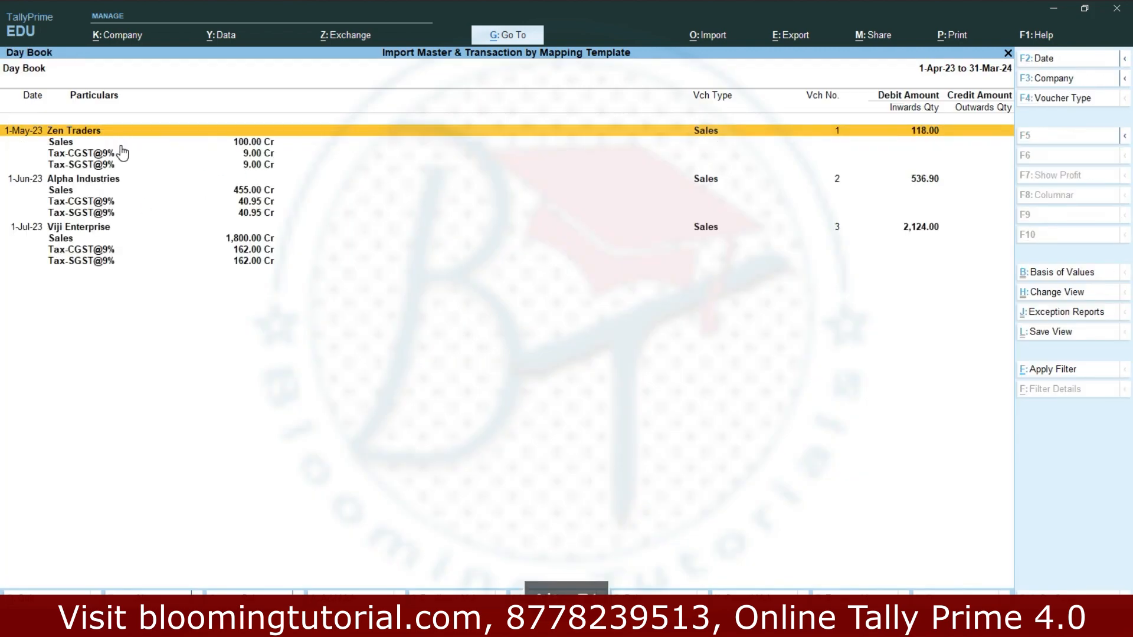